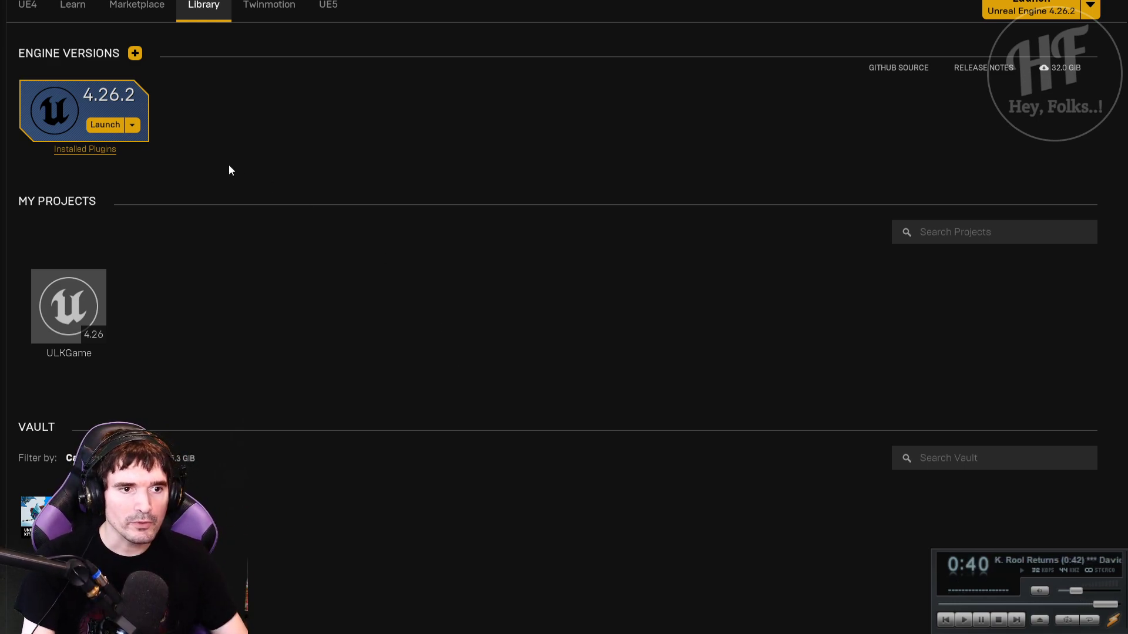
- Launch Unreal Engine 4.26.2 and start a new Games project based on the Third Person template
{"action": "left_click", "coordinate": [102, 125]}
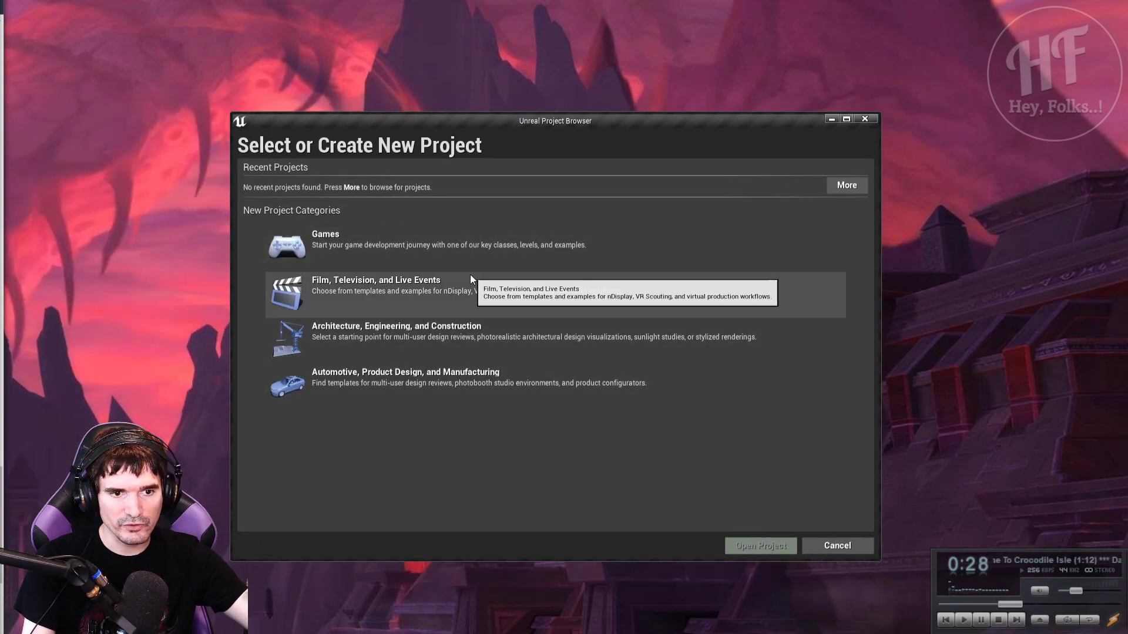
{"action": "left_click", "coordinate": [463, 251]}
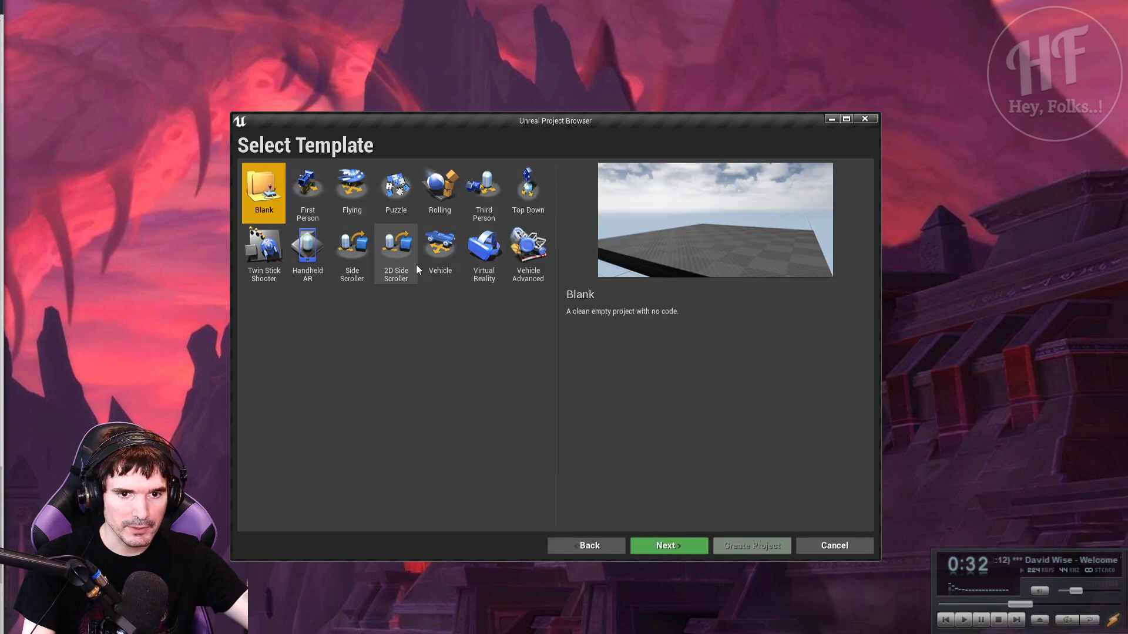
{"action": "left_click", "coordinate": [477, 190]}
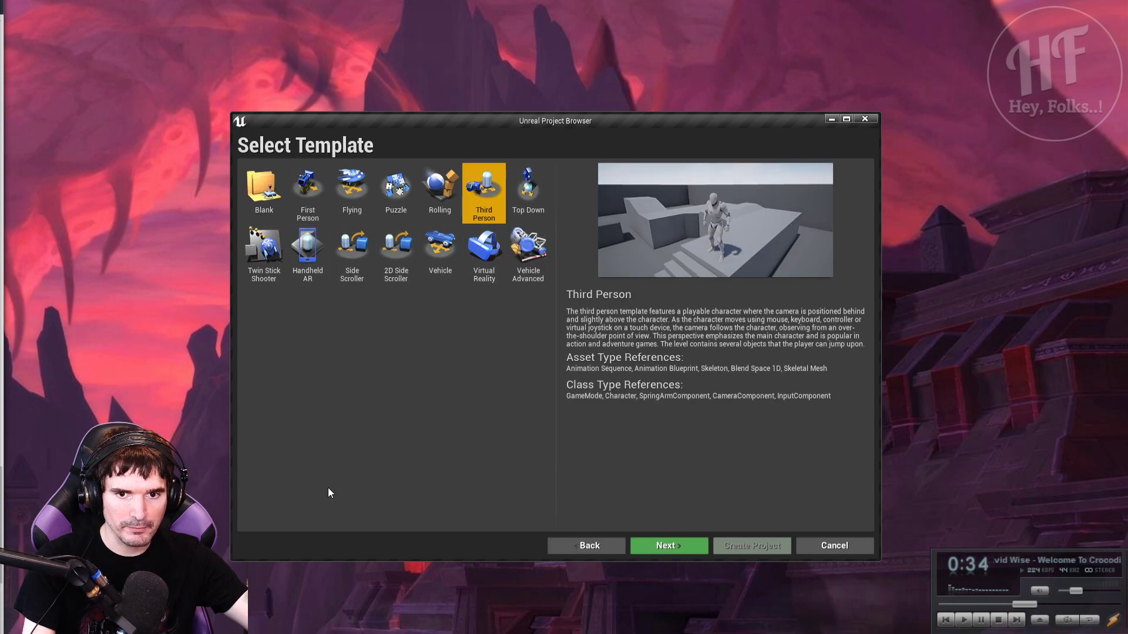
{"action": "left_click", "coordinate": [695, 547]}
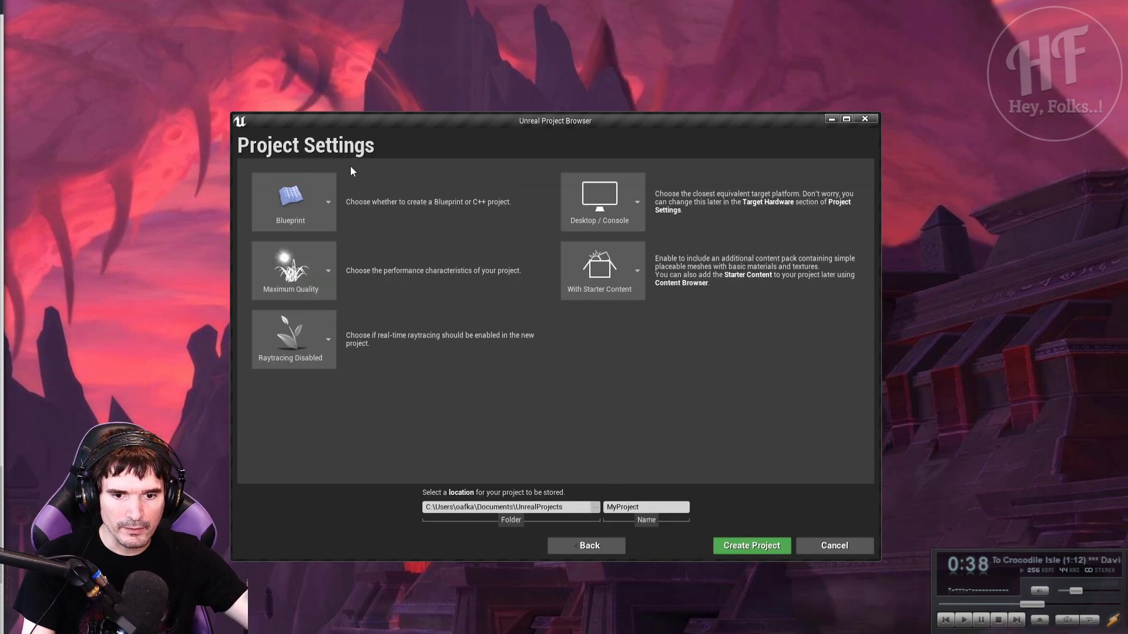
- Name the project LearningProject and create it with the default Blueprint, Desktop / Console and Starter Content settings
{"action": "left_click", "coordinate": [656, 507]}
{"action": "type", "text": "DemoP"}
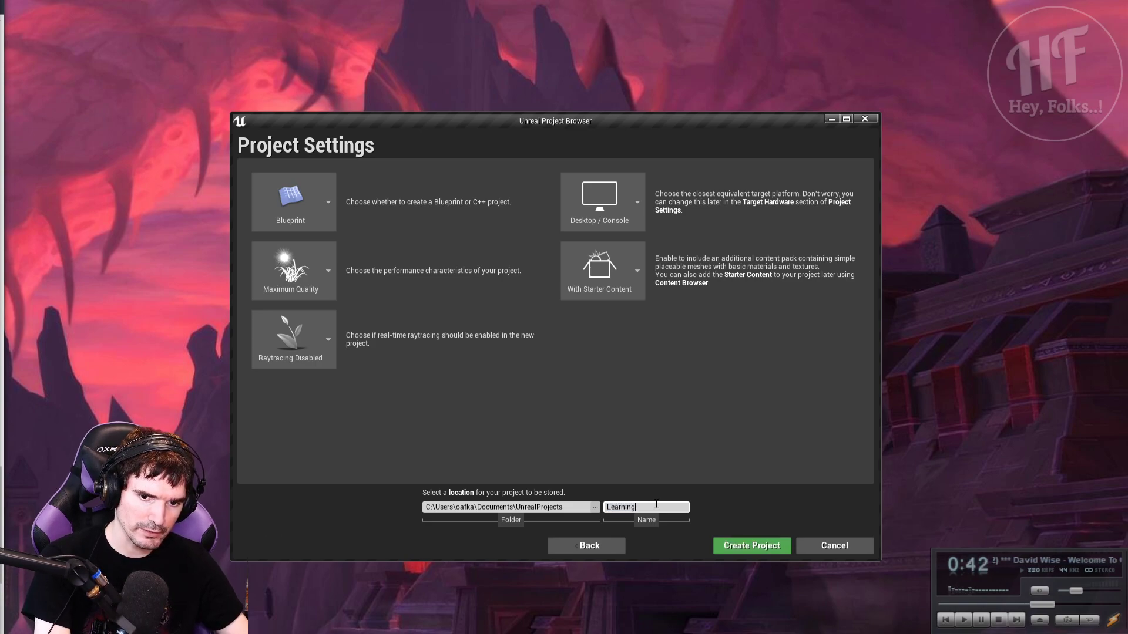
{"action": "type", "text": "t"}
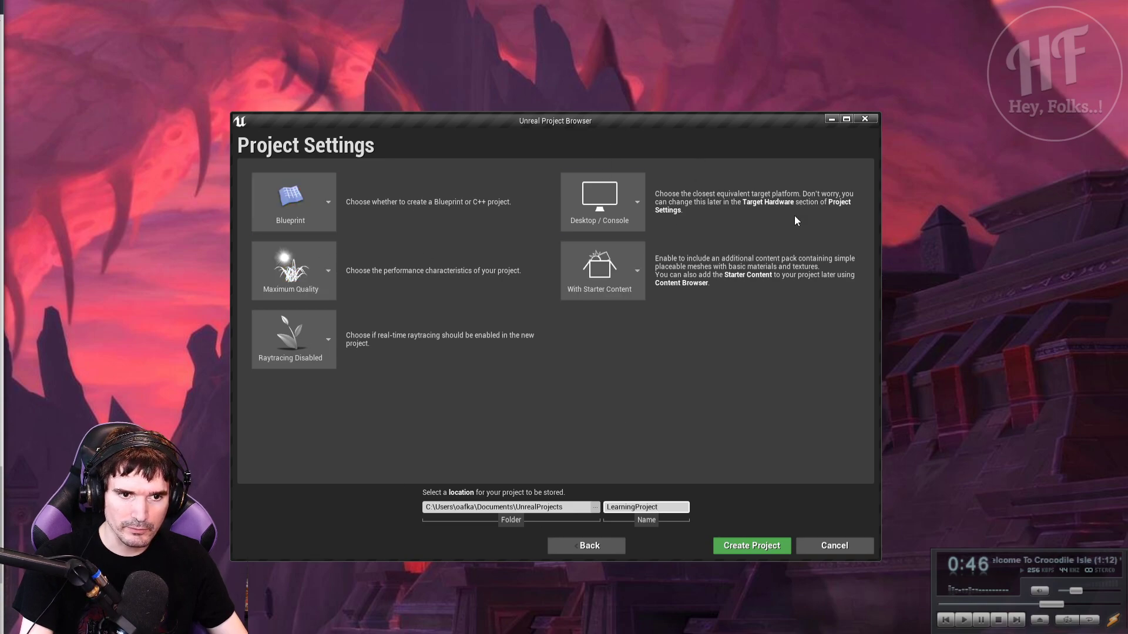
{"action": "left_click_drag", "start_coordinate": [597, 126], "coordinate": [506, 119]}
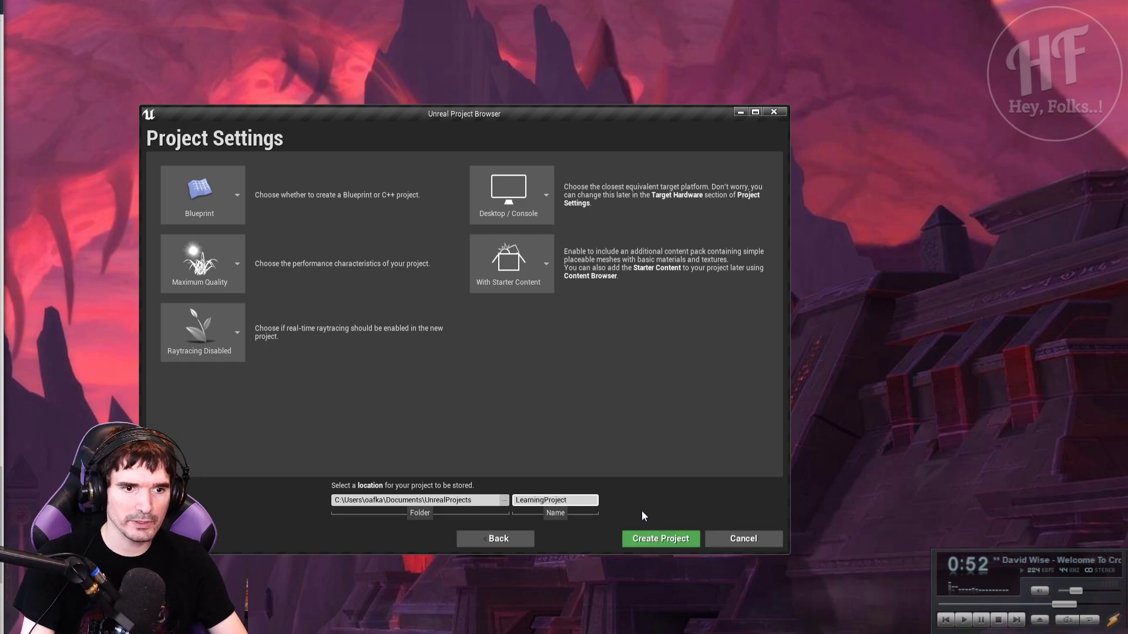
{"action": "left_click", "coordinate": [675, 541]}
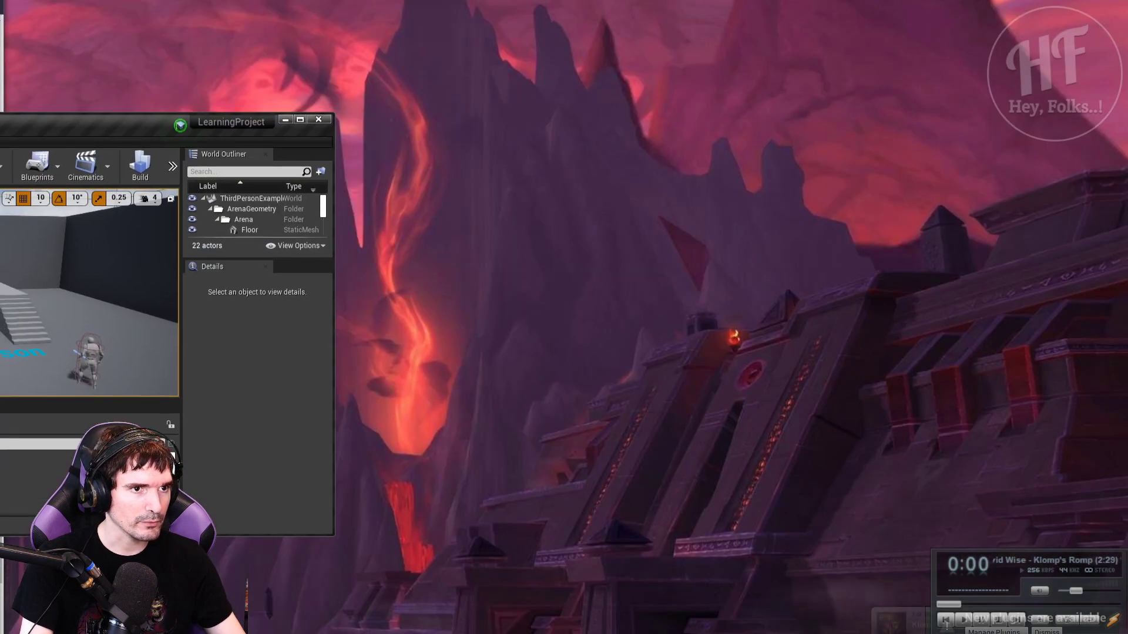
- Move the level editor window fully into view and enlarge it to fill the screen
{"action": "mouse_move", "coordinate": [339, 115]}
{"action": "left_mouse_down"}
{"action": "mouse_move", "coordinate": [401, 41]}
{"action": "mouse_move", "coordinate": [392, 2]}
{"action": "left_mouse_up"}
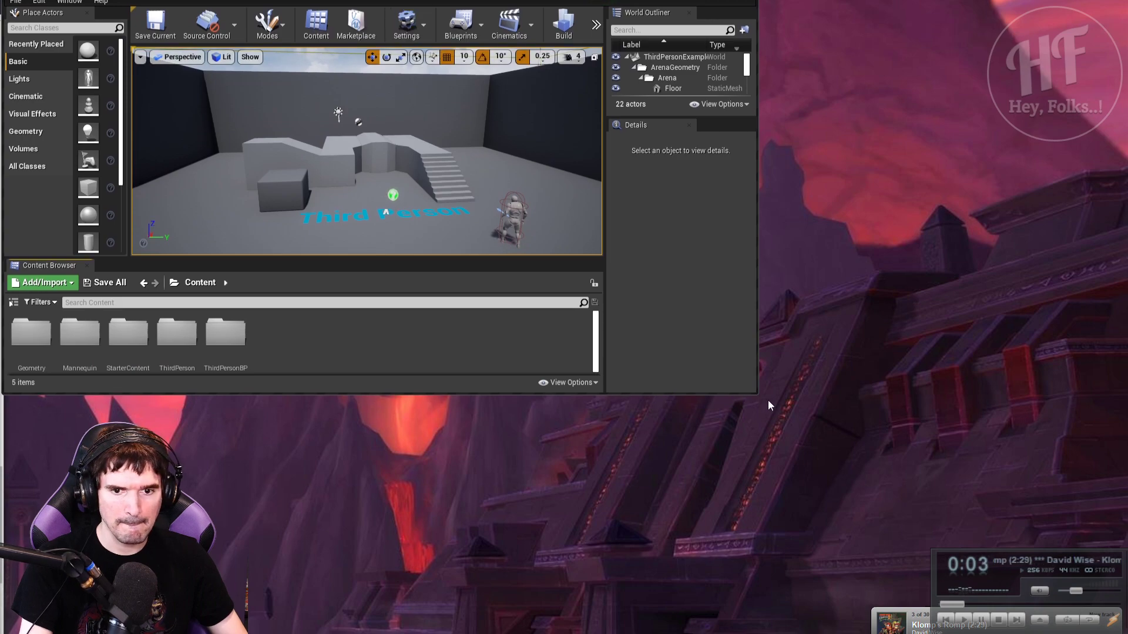
{"action": "left_click_drag", "start_coordinate": [757, 401], "coordinate": [1127, 610]}
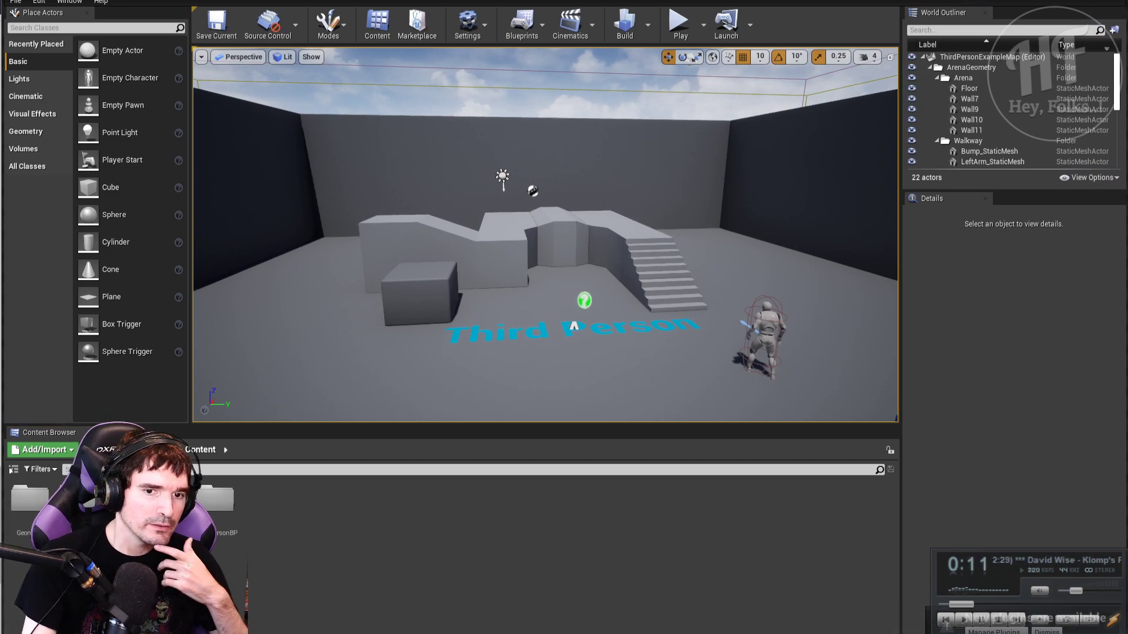
{"action": "scroll", "coordinate": [573, 326], "scroll_direction": "down", "scroll_amount": 3}
- Play the level in the editor, run and jump the character over the walkway, and end the play session
{"action": "left_click", "coordinate": [679, 23]}
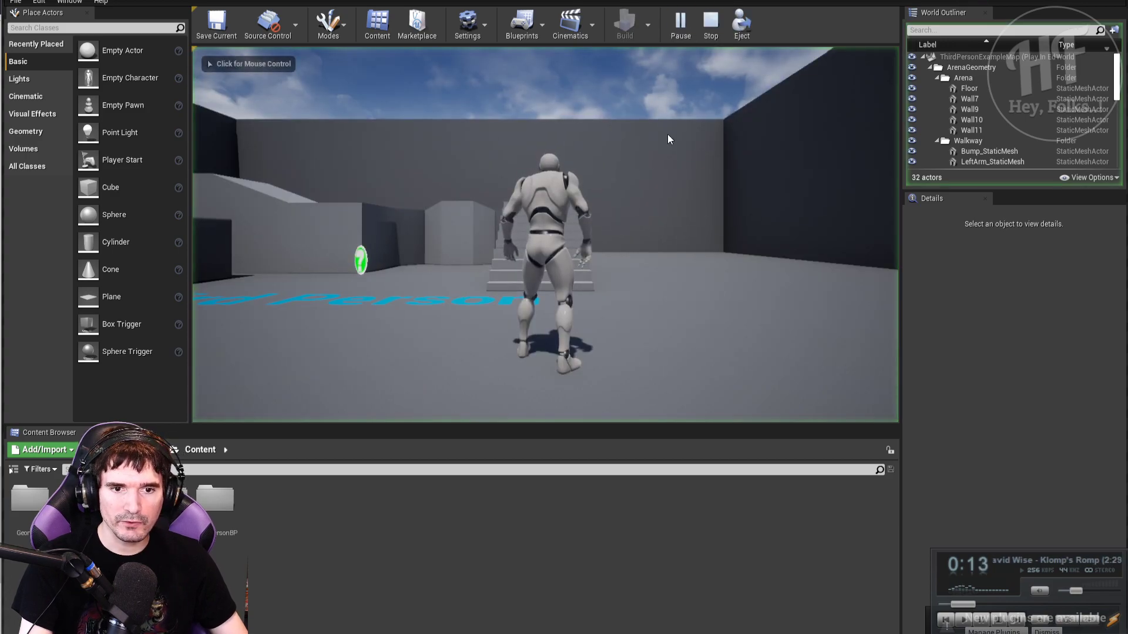
{"action": "left_click", "coordinate": [669, 132]}
{"action": "key", "text": "w"}
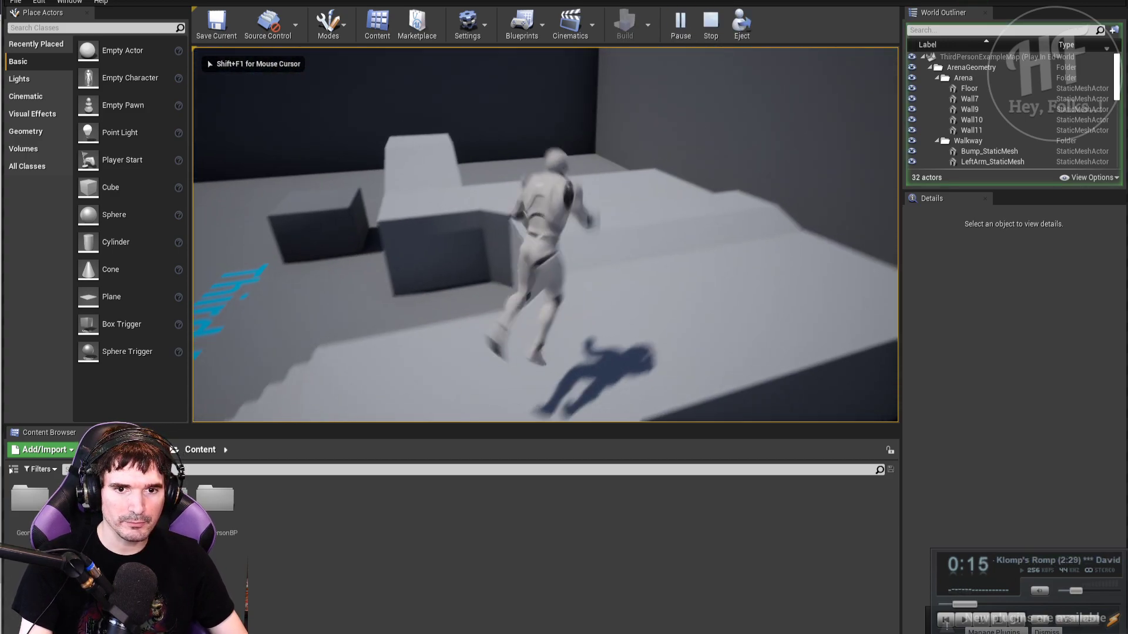
{"action": "key", "text": "w"}
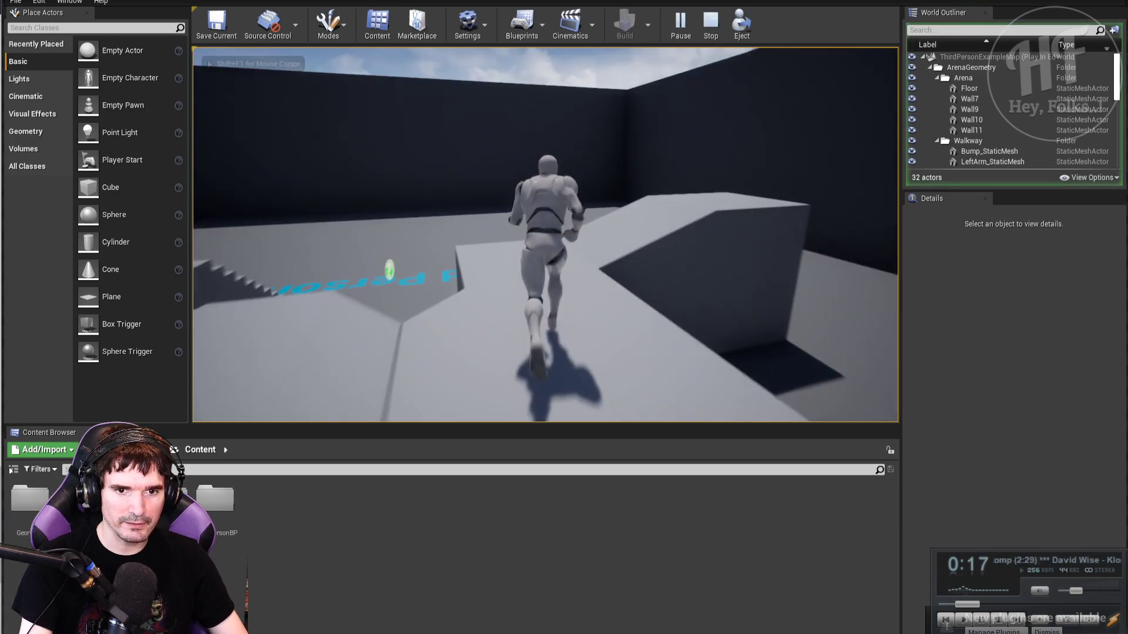
{"action": "key", "text": "w"}
{"action": "key", "text": "space"}
{"action": "key", "text": "w"}
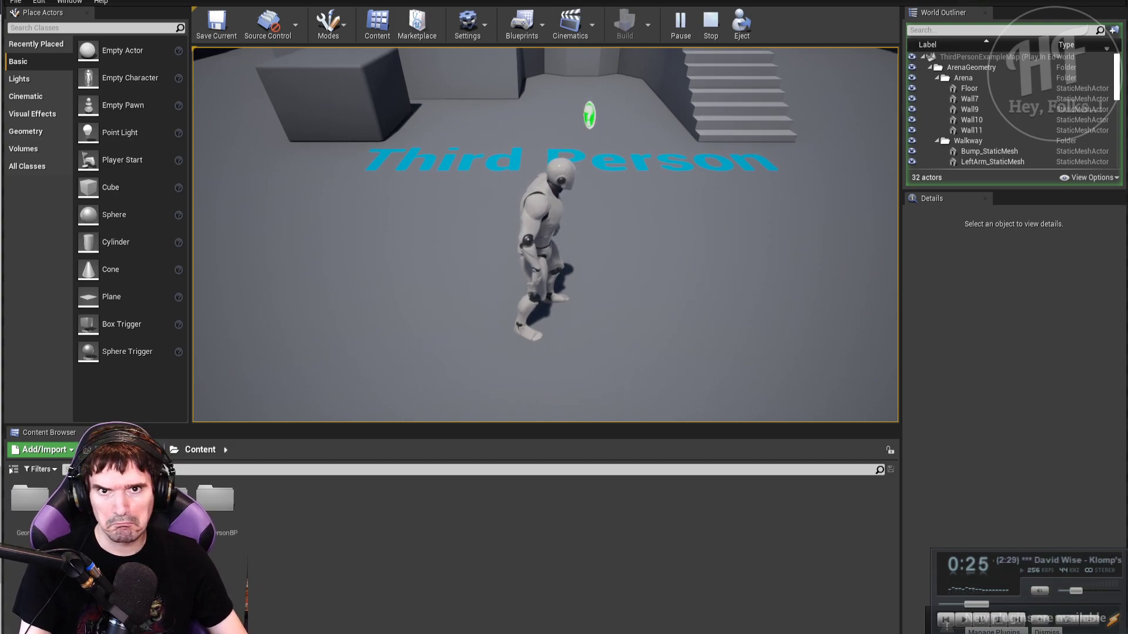
{"action": "key", "text": "Escape"}
- Look around the arena and examine the properties of the floor and the Third Person text actor
{"action": "right_click_drag", "start_coordinate": [722, 220], "coordinate": [518, 301]}
{"action": "key", "text": "w"}
{"action": "key", "text": "w"}
{"action": "key", "text": "s"}
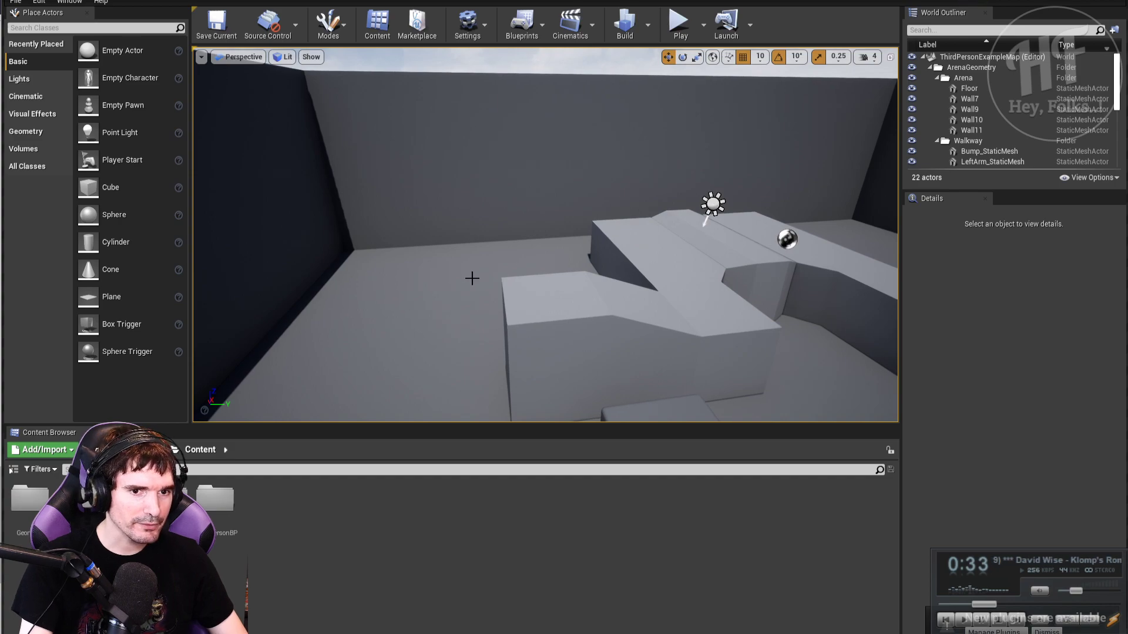
{"action": "right_click_drag", "start_coordinate": [602, 223], "coordinate": [719, 267]}
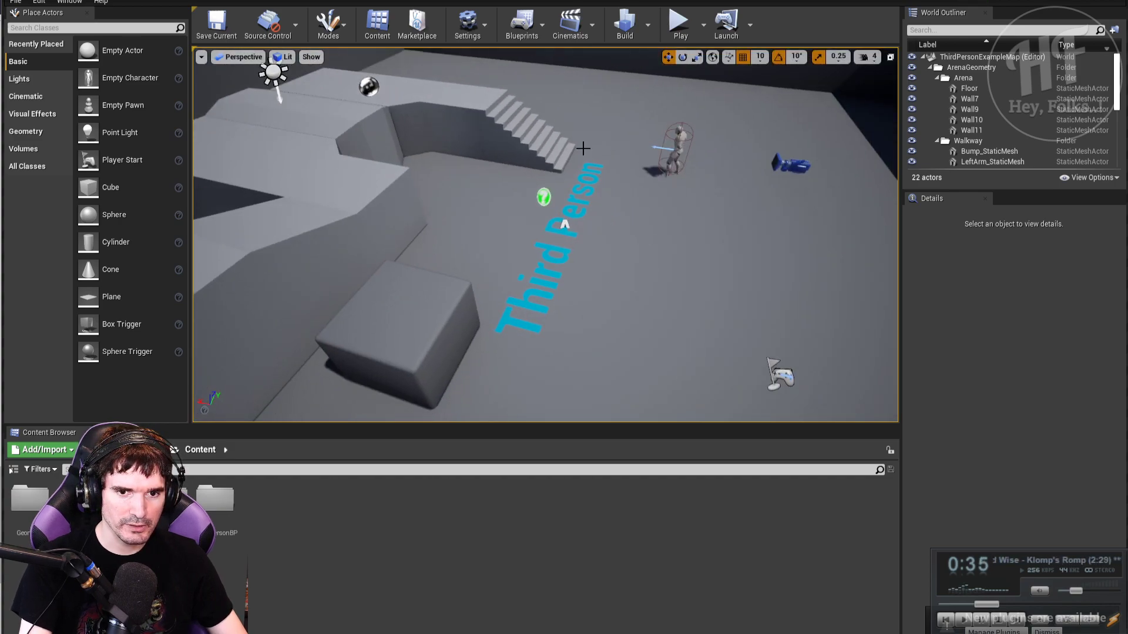
{"action": "left_click", "coordinate": [556, 287]}
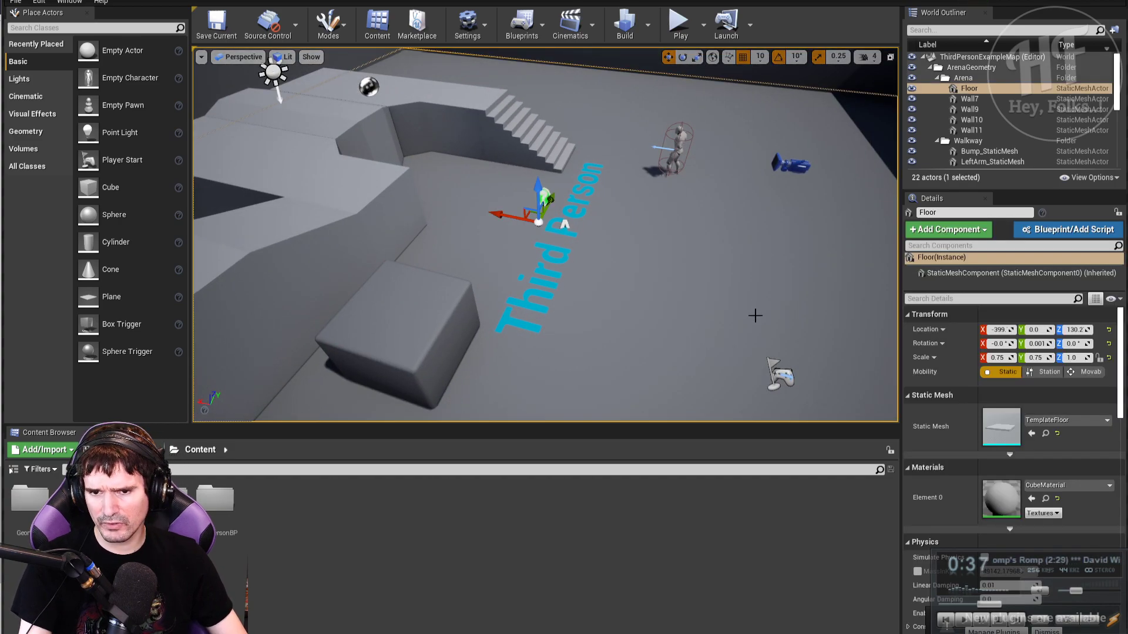
{"action": "scroll", "coordinate": [1015, 430], "scroll_direction": "down", "scroll_amount": 2}
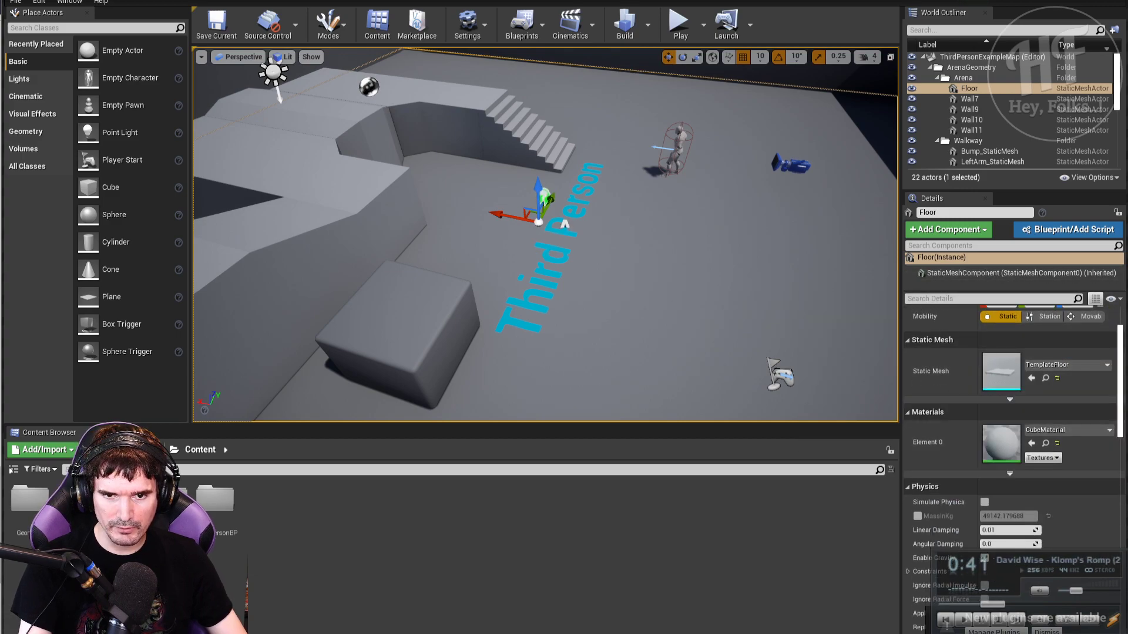
{"action": "left_click", "coordinate": [564, 224]}
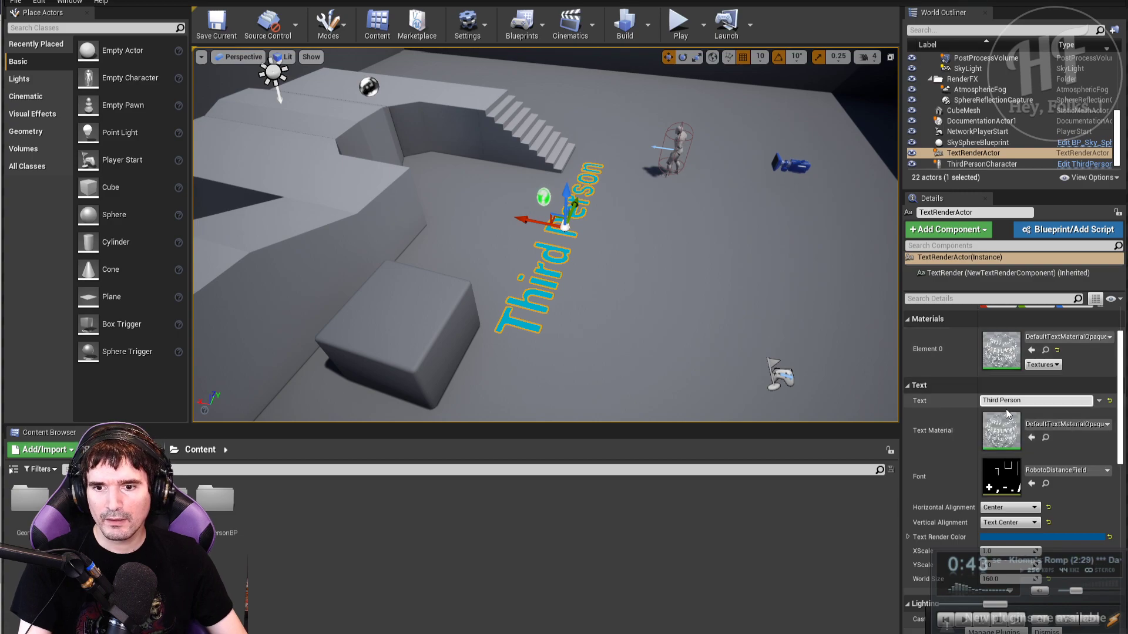
{"action": "scroll", "coordinate": [1016, 481], "scroll_direction": "up", "scroll_amount": 2}
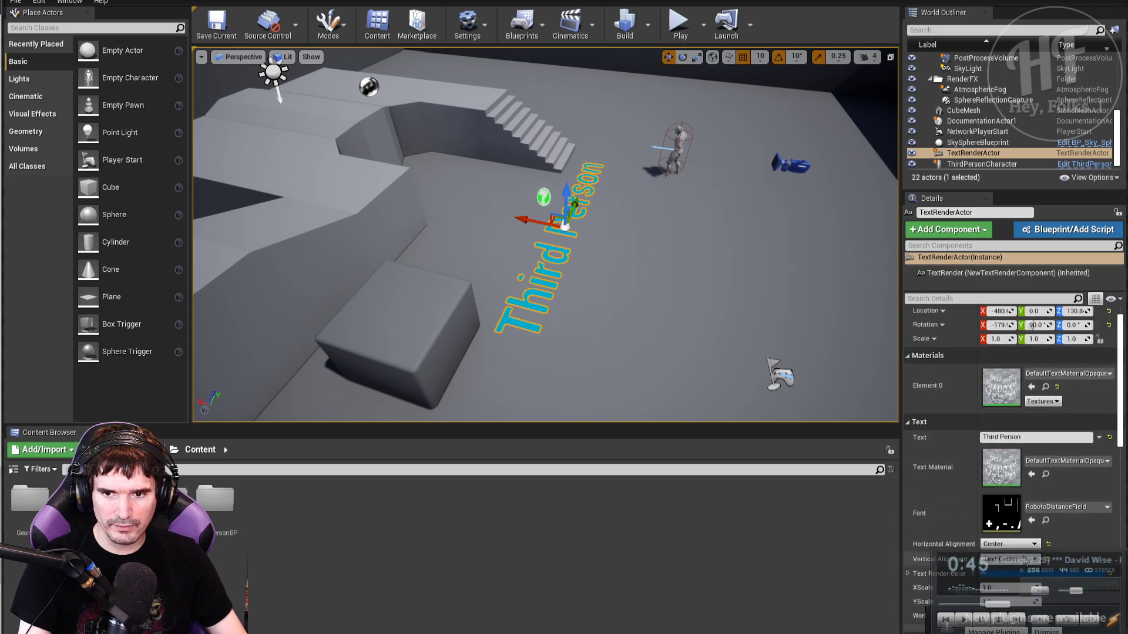
- Search the placeable actors for "text" and place a Text Render actor near the arena's back wall
{"action": "left_click", "coordinate": [88, 28]}
{"action": "type", "text": "text"}
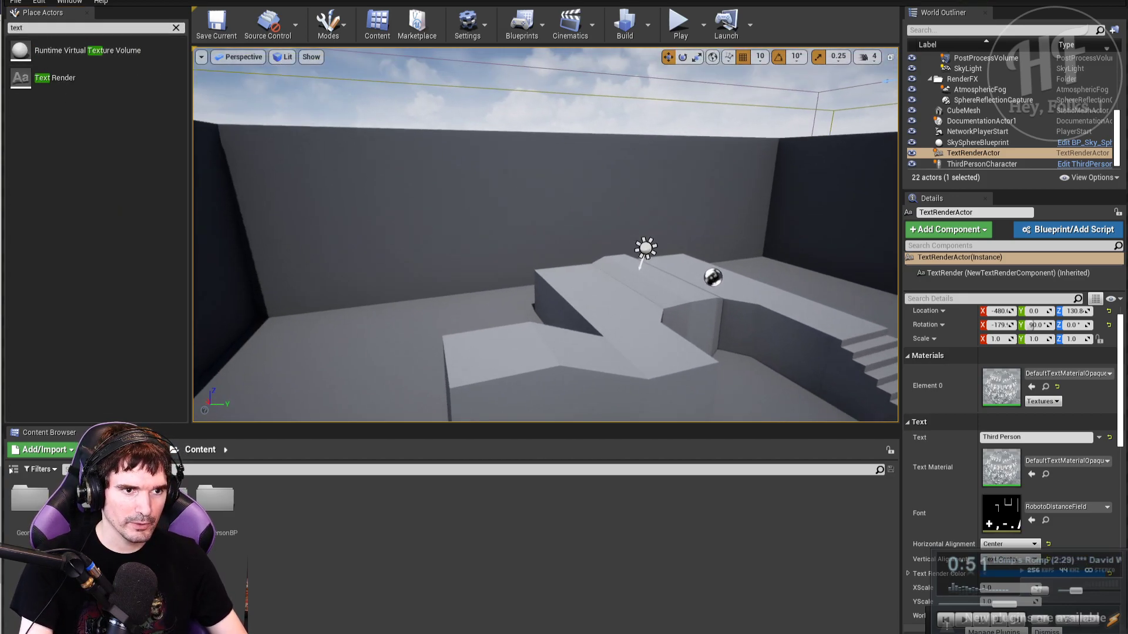
{"action": "left_click_drag", "start_coordinate": [55, 77], "coordinate": [277, 185]}
{"action": "left_click_drag", "start_coordinate": [415, 266], "coordinate": [415, 266]}
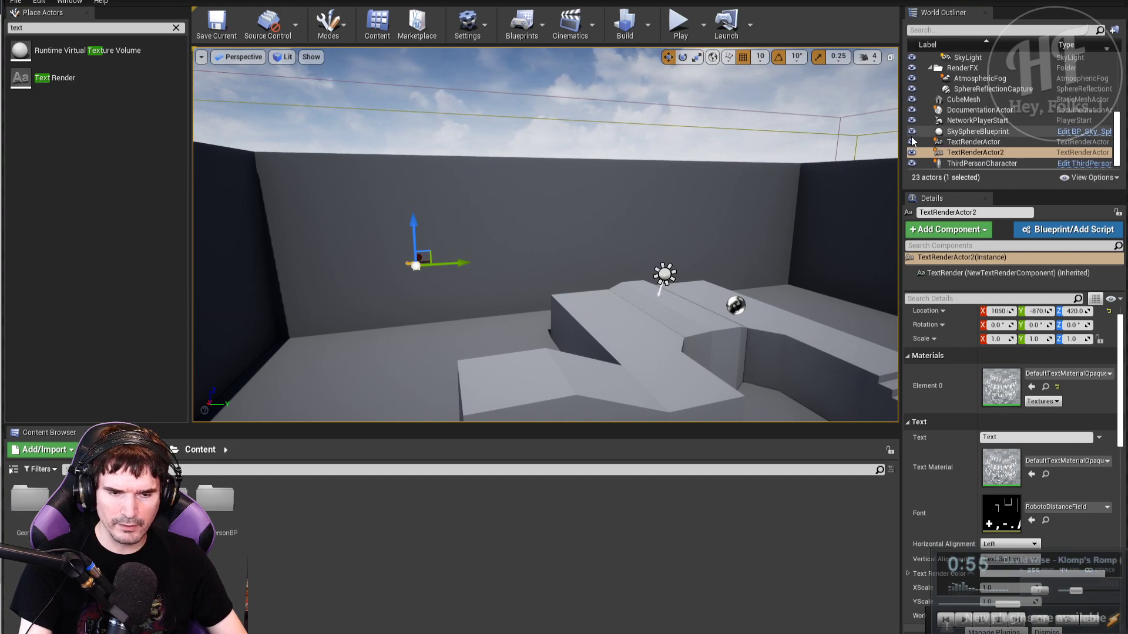
- Focus on the new text actor and move it along the X axis to 940
{"action": "key", "text": "f"}
{"action": "right_click_drag", "start_coordinate": [519, 254], "coordinate": [575, 266]}
{"action": "right_click_drag", "start_coordinate": [466, 221], "coordinate": [339, 174]}
{"action": "right_click_drag", "start_coordinate": [501, 205], "coordinate": [508, 218]}
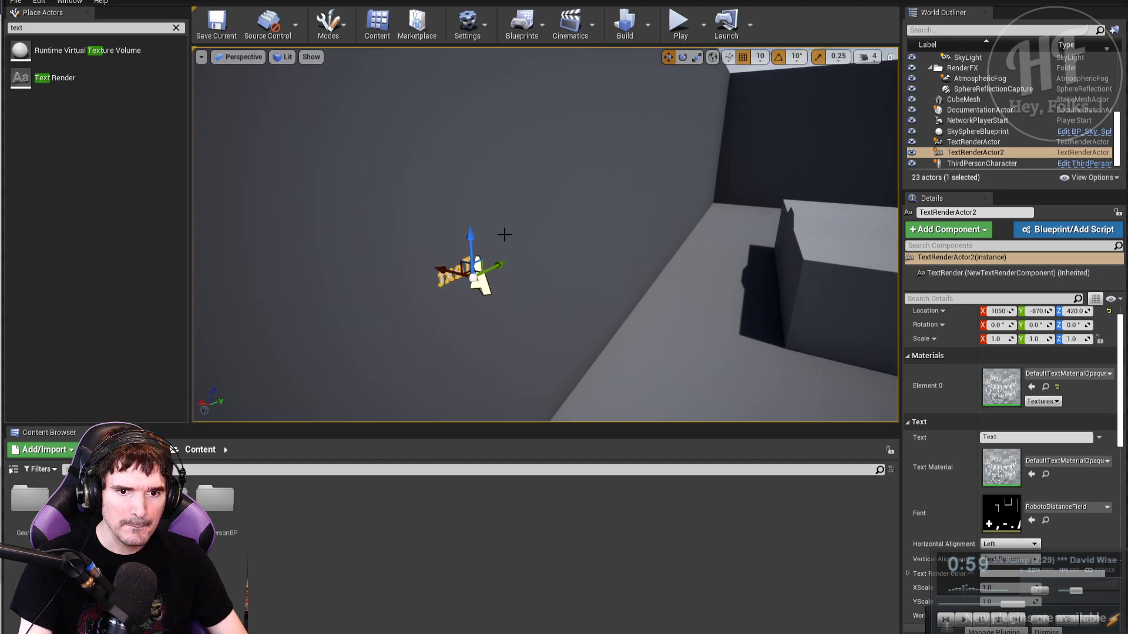
{"action": "left_click_drag", "start_coordinate": [440, 270], "coordinate": [537, 297]}
{"action": "right_click_drag", "start_coordinate": [710, 241], "coordinate": [777, 299]}
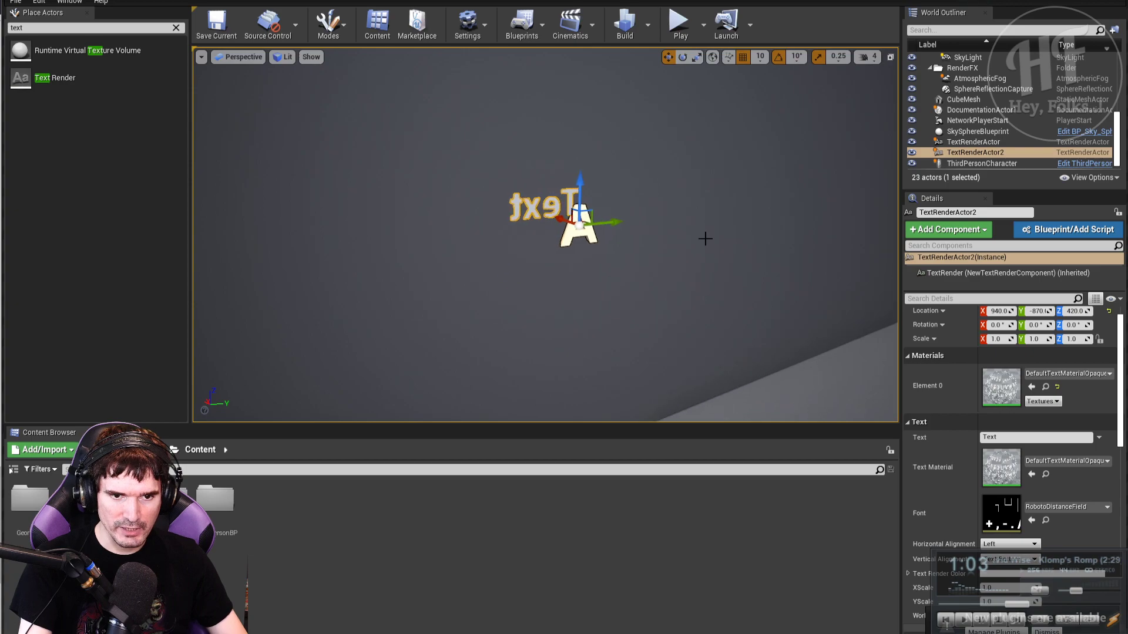
- Change the new text actor's displayed text to "Goals!"
{"action": "scroll", "coordinate": [1007, 350], "scroll_direction": "up", "scroll_amount": 2}
{"action": "scroll", "coordinate": [1010, 357], "scroll_direction": "down", "scroll_amount": 6}
{"action": "scroll", "coordinate": [1010, 357], "scroll_direction": "down", "scroll_amount": 2}
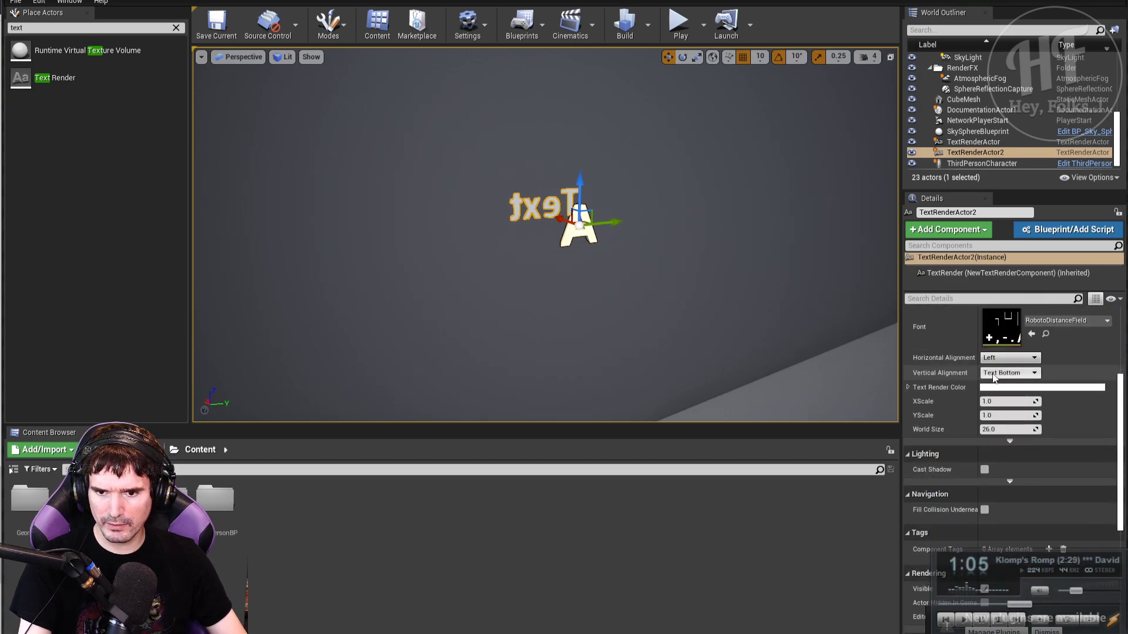
{"action": "scroll", "coordinate": [1010, 382], "scroll_direction": "up", "scroll_amount": 5}
{"action": "left_click", "coordinate": [1010, 400]}
{"action": "type", "text": "Goals!"}
{"action": "key", "text": "Return"}
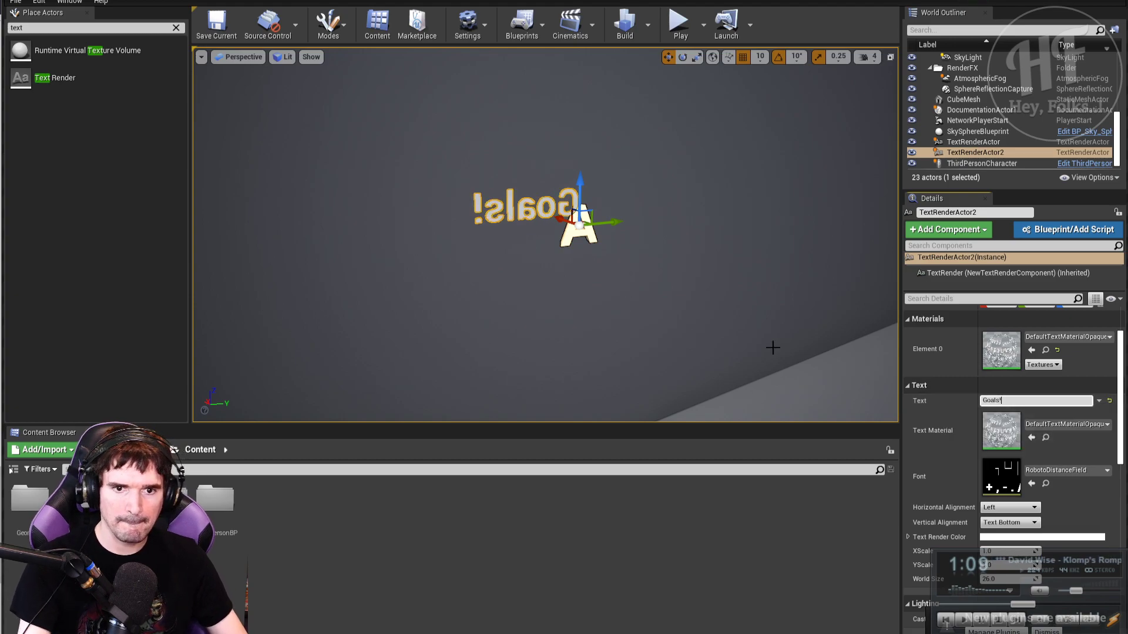
- Rotate the "Goals!" text about its vertical axis so it reads the right way round from inside the arena
{"action": "scroll", "coordinate": [360, 127], "scroll_direction": "down", "scroll_amount": 4}
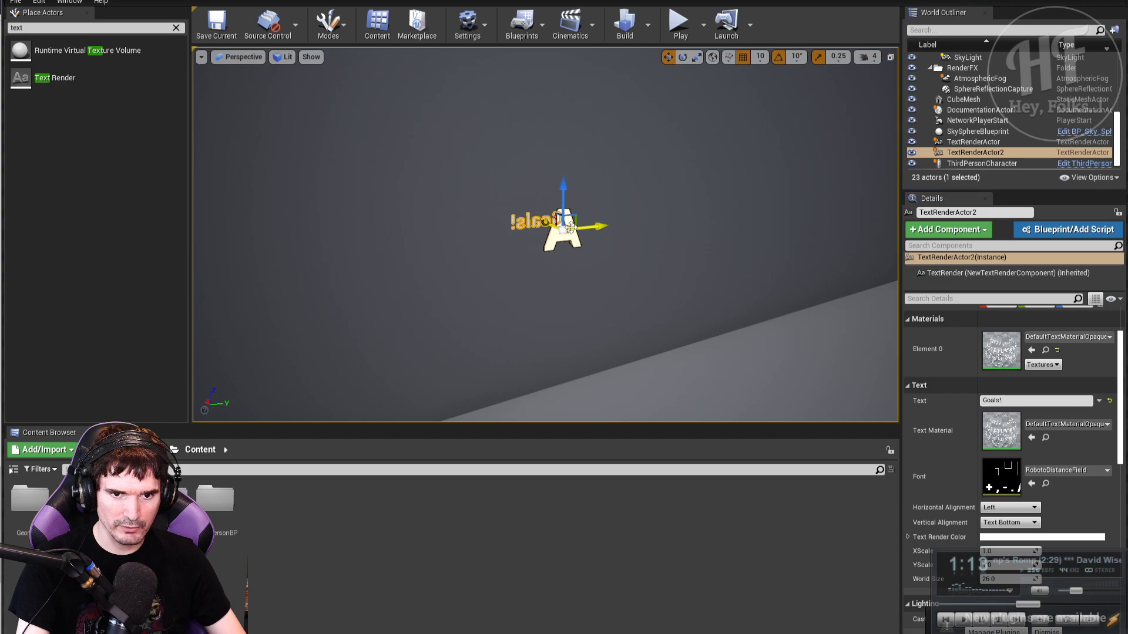
{"action": "key", "text": "e"}
{"action": "mouse_move", "coordinate": [583, 247]}
{"action": "left_mouse_down"}
{"action": "mouse_move", "coordinate": [634, 227]}
{"action": "mouse_move", "coordinate": [582, 253]}
{"action": "mouse_move", "coordinate": [604, 253]}
{"action": "mouse_move", "coordinate": [578, 247]}
{"action": "left_mouse_up"}
{"action": "right_click_drag", "start_coordinate": [754, 219], "coordinate": [723, 220]}
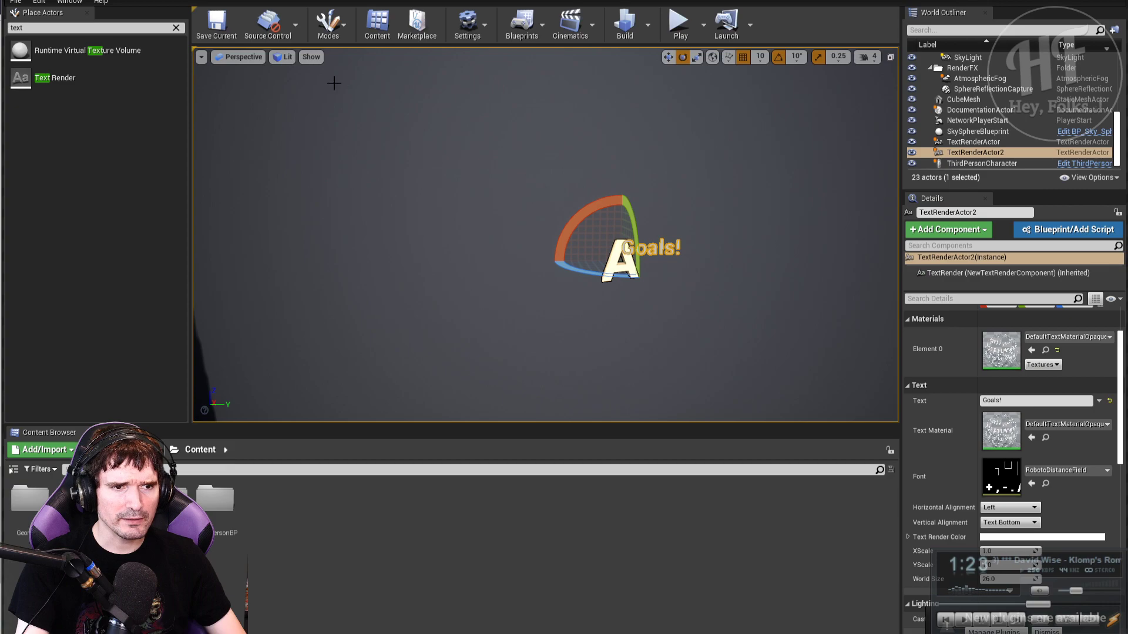
{"action": "left_click", "coordinate": [310, 57]}
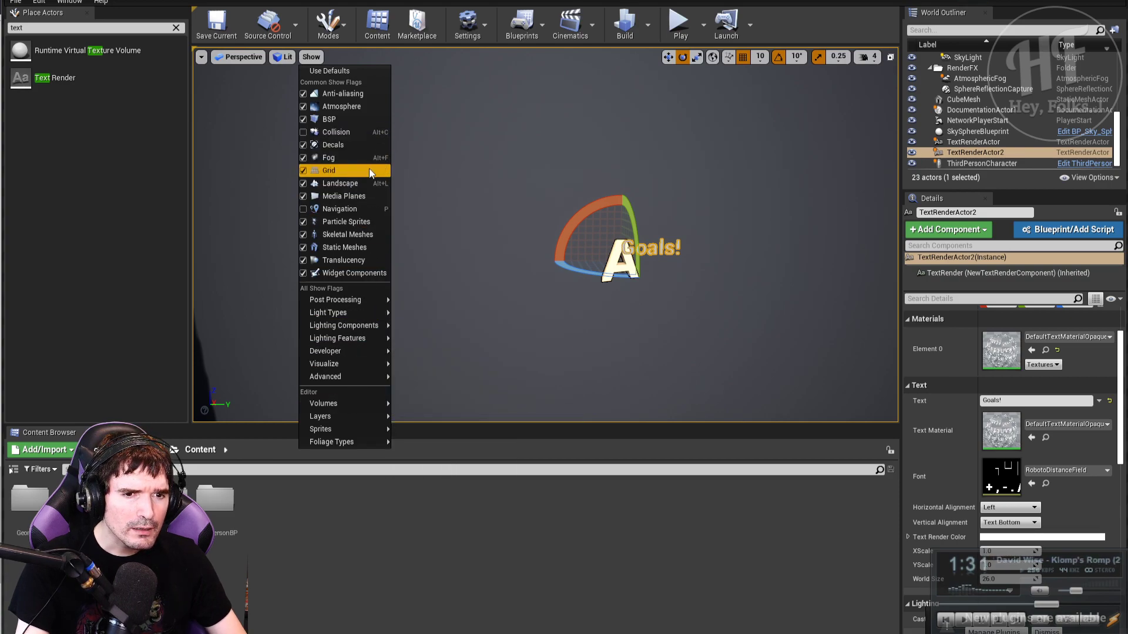
{"action": "right_click", "coordinate": [796, 222]}
{"action": "right_click", "coordinate": [612, 277]}
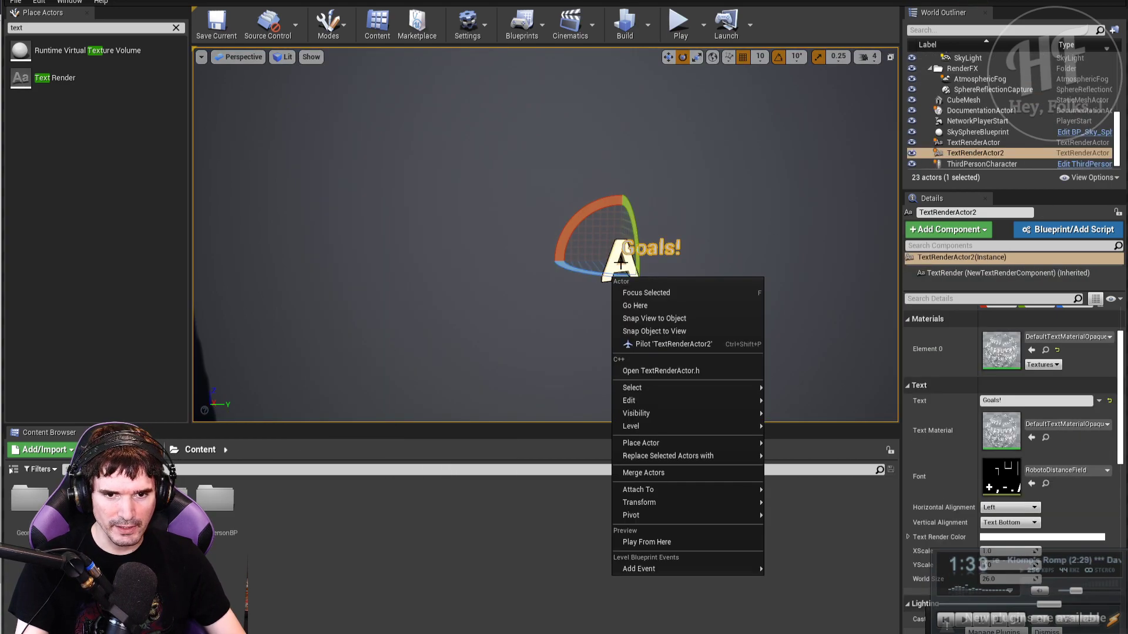
{"action": "mouse_move", "coordinate": [772, 195]}
{"action": "right_mouse_down"}
{"action": "mouse_move", "coordinate": [822, 201]}
{"action": "mouse_move", "coordinate": [783, 179]}
{"action": "mouse_move", "coordinate": [783, 193]}
{"action": "right_mouse_up"}
{"action": "key", "text": "s"}
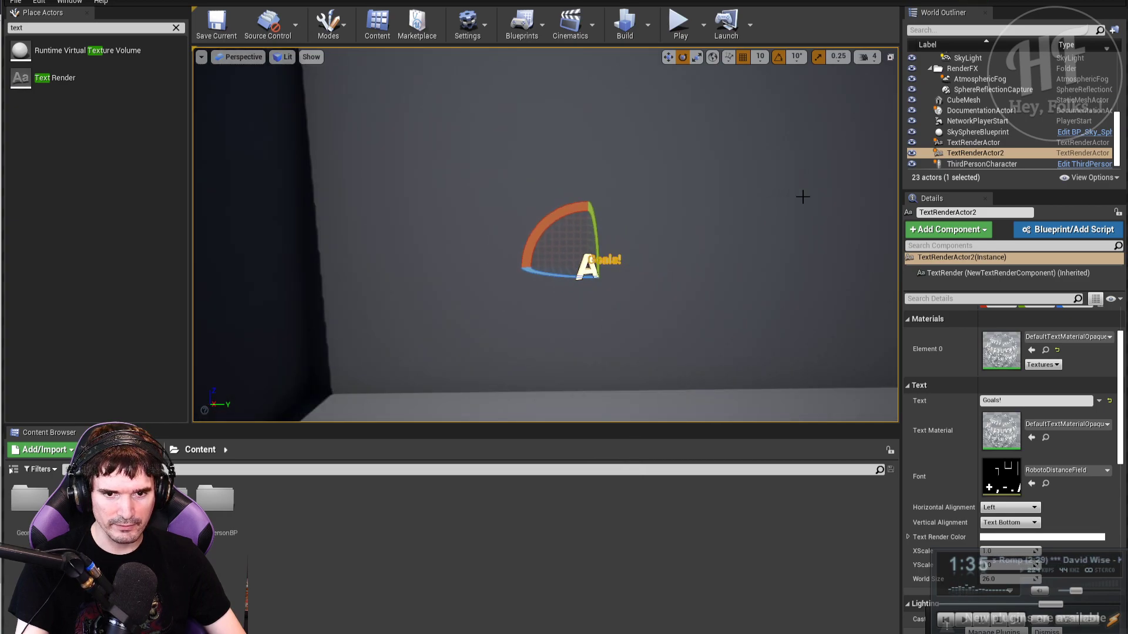
- Add the line "1) Demo Blueprints" below "Goals!" in the text actor's displayed text
{"action": "left_click", "coordinate": [1099, 400]}
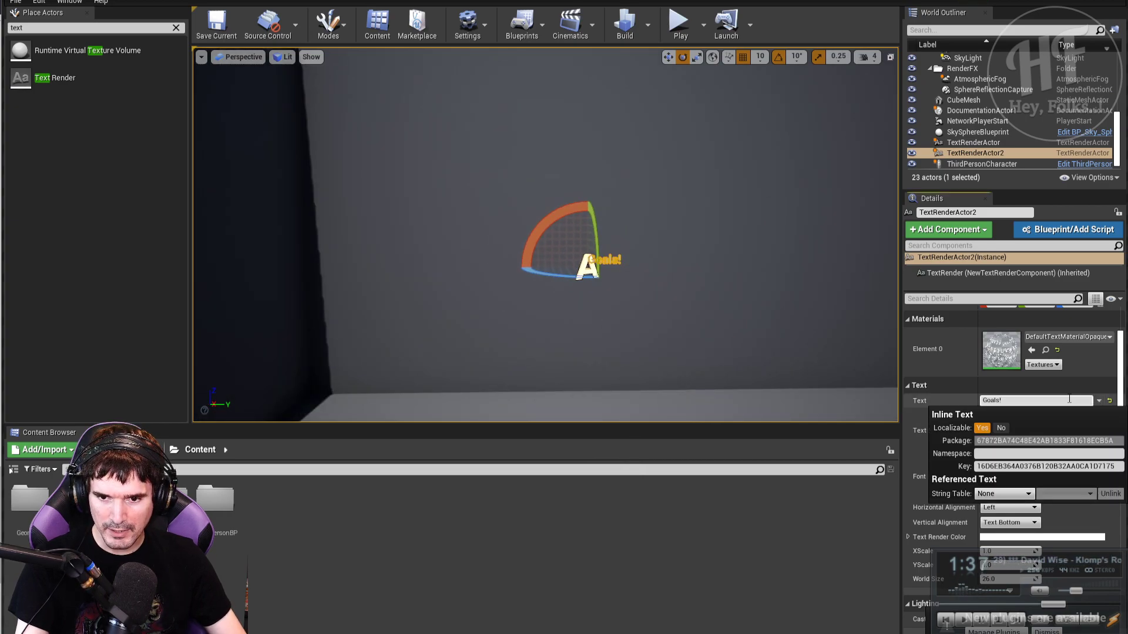
{"action": "left_click", "coordinate": [1015, 491]}
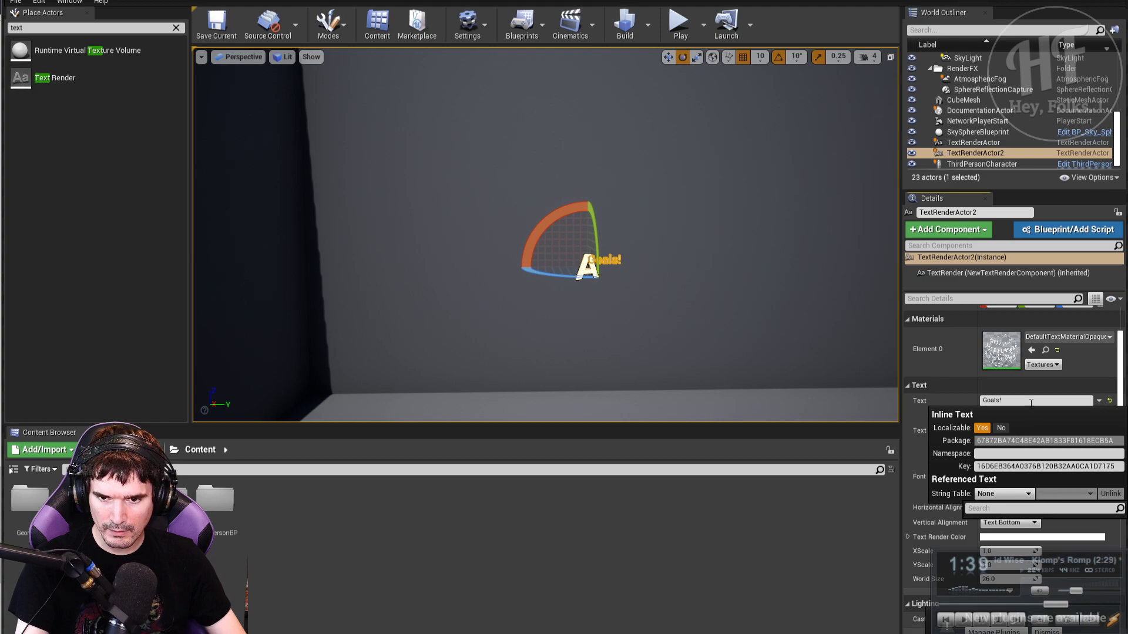
{"action": "left_click", "coordinate": [1088, 399]}
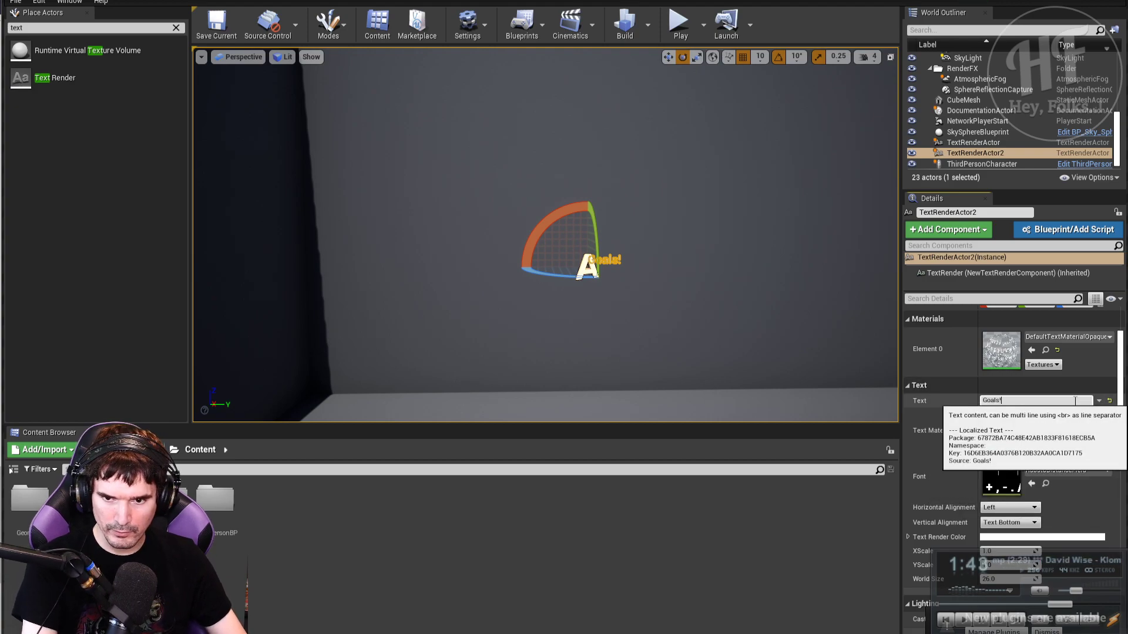
{"action": "key", "text": "shift+Return"}
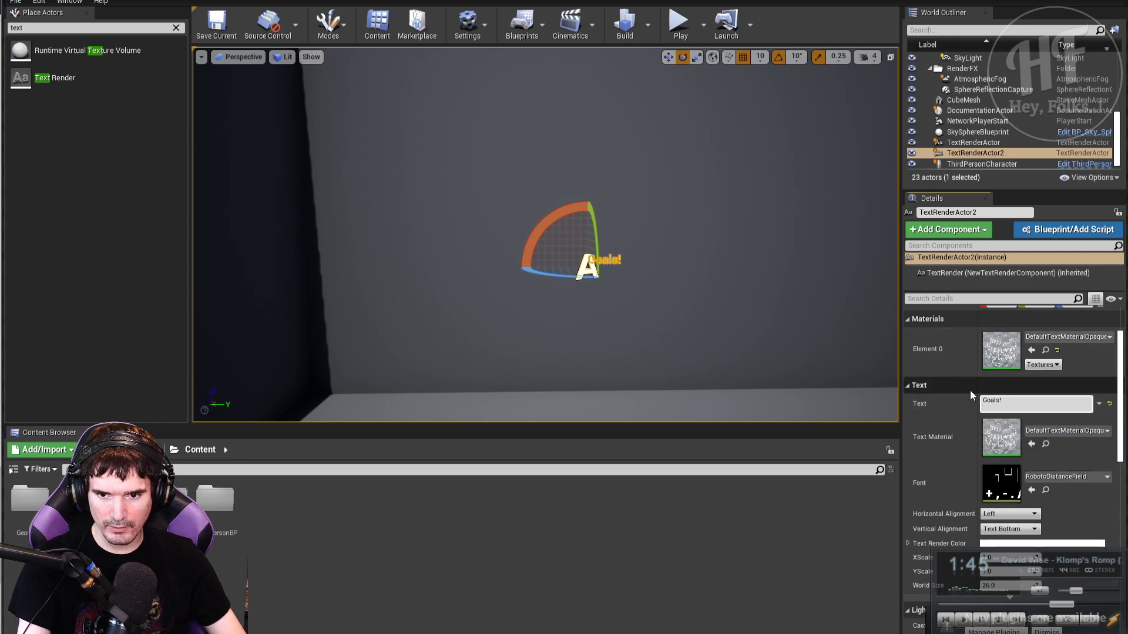
{"action": "type", "text": "1) "}
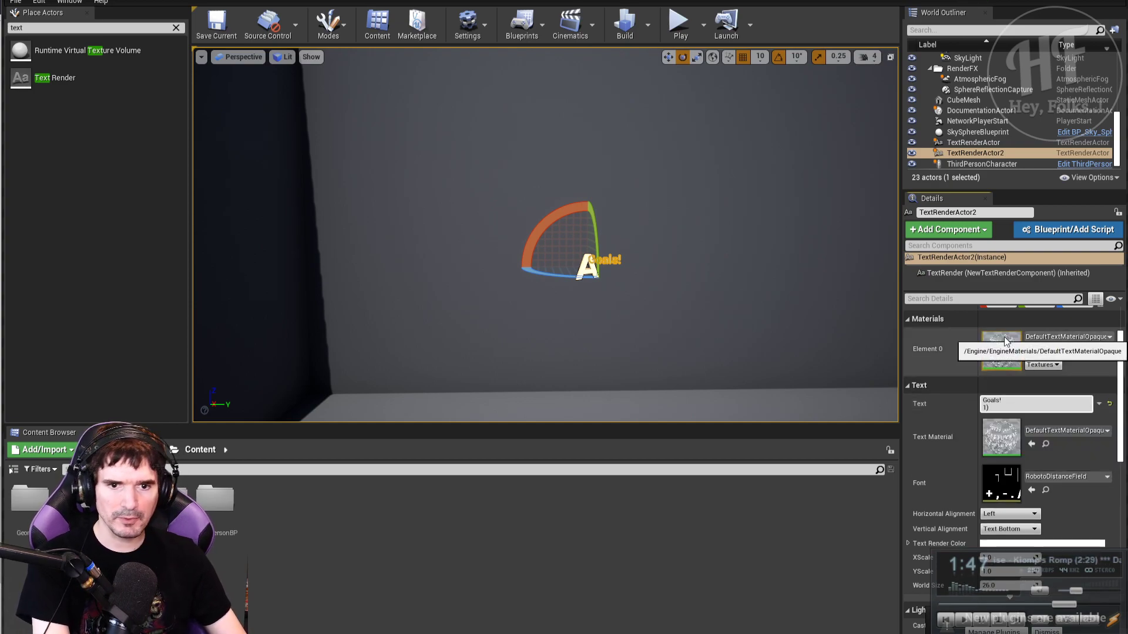
{"action": "type", "text": "Demo Blueprints"}
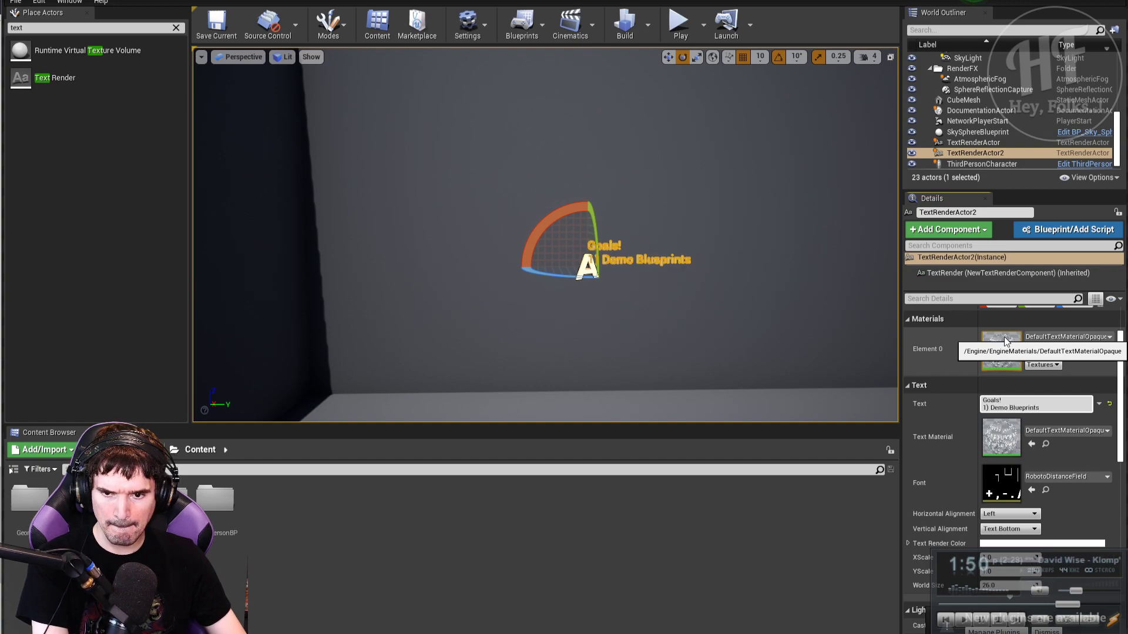
- Add the lines "2) Instantiate Something." and "3) Fire that Projectile" to the goals text
{"action": "key", "text": "shift+Return"}
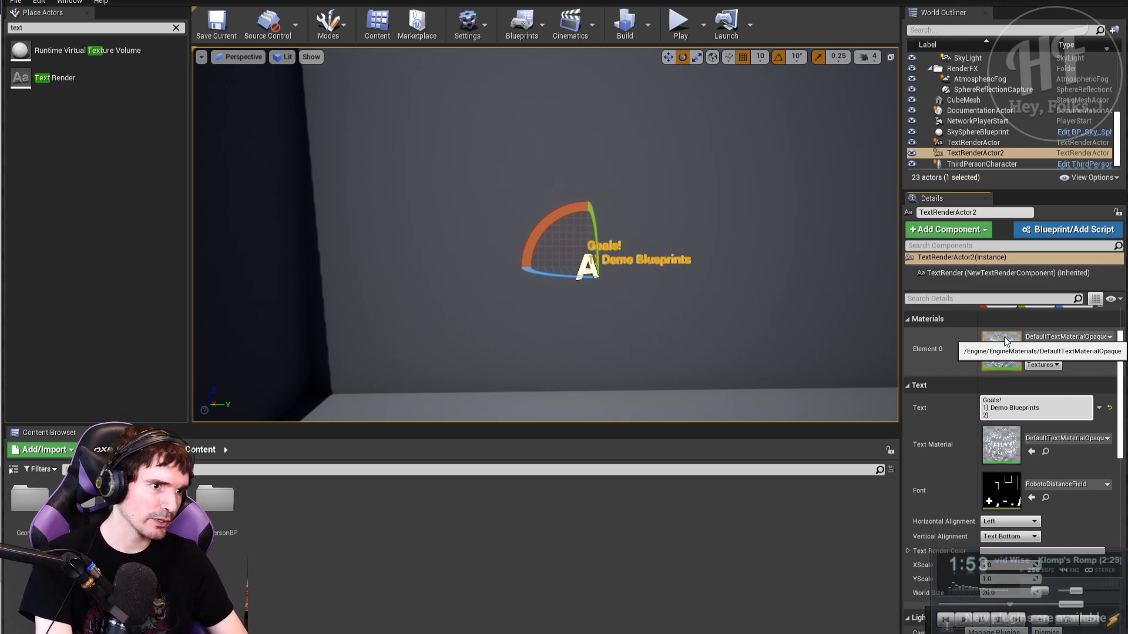
{"action": "type", "text": "2) Instantiate X"}
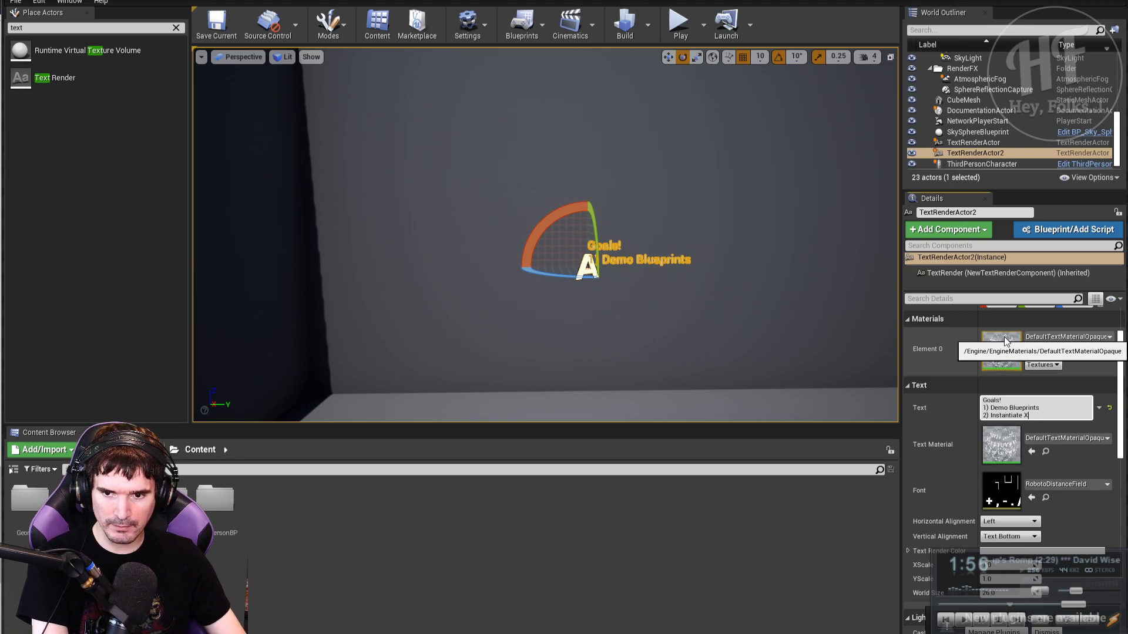
{"action": "key", "text": "BackSpace"}
{"action": "type", "text": "Something."}
{"action": "key", "text": "shift+Return"}
{"action": "type", "text": "3) "}
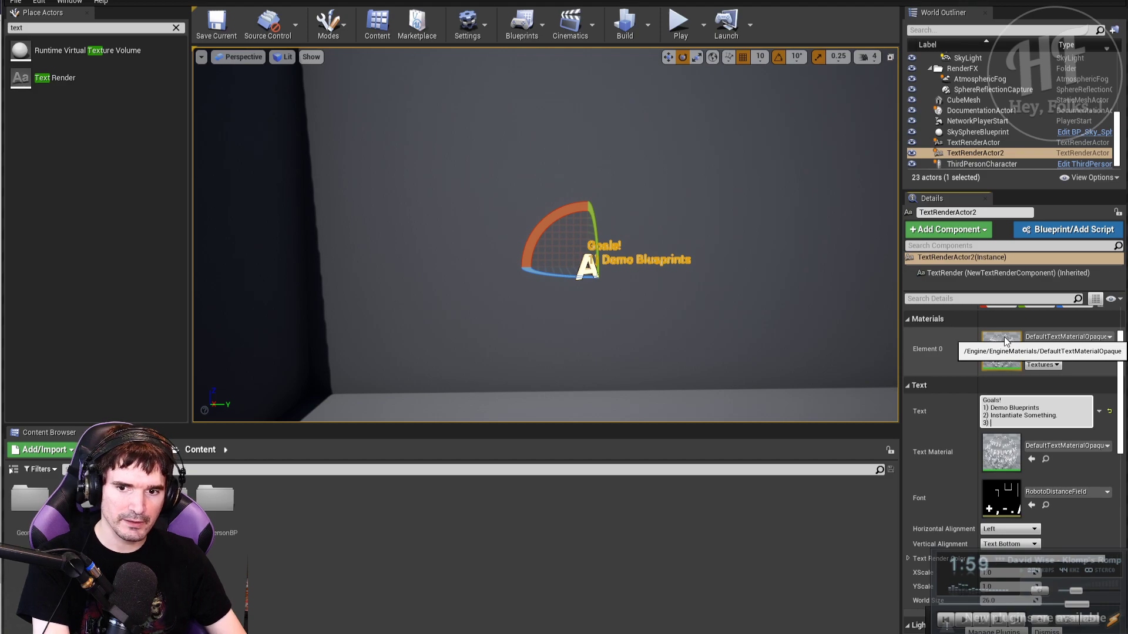
{"action": "type", "text": "F"}
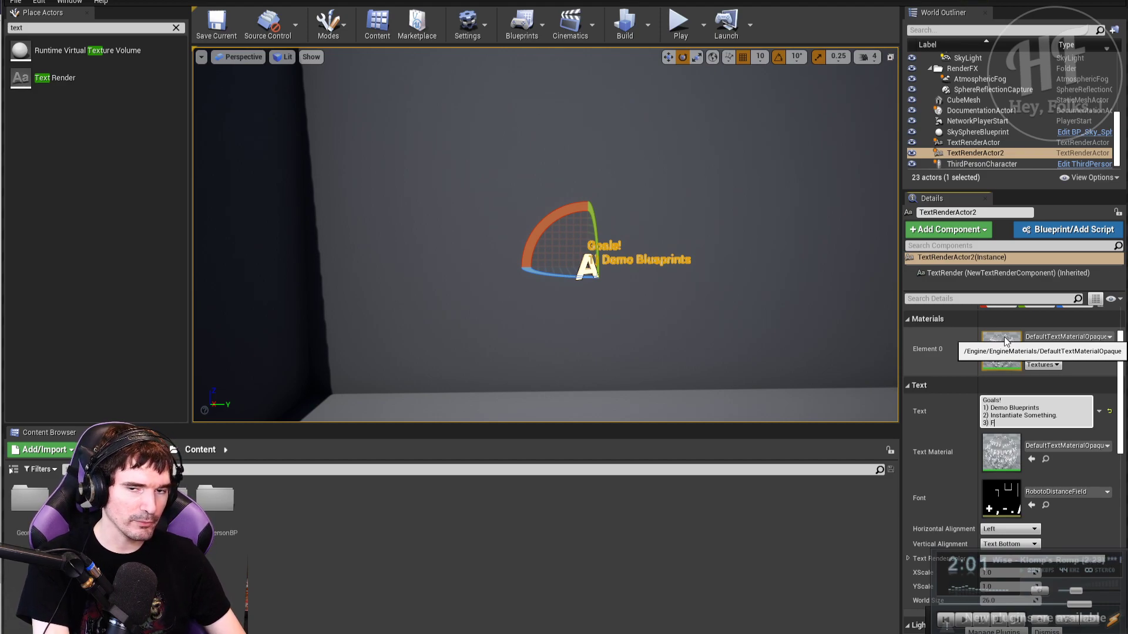
{"action": "type", "text": "ire that Projectile 4)"}
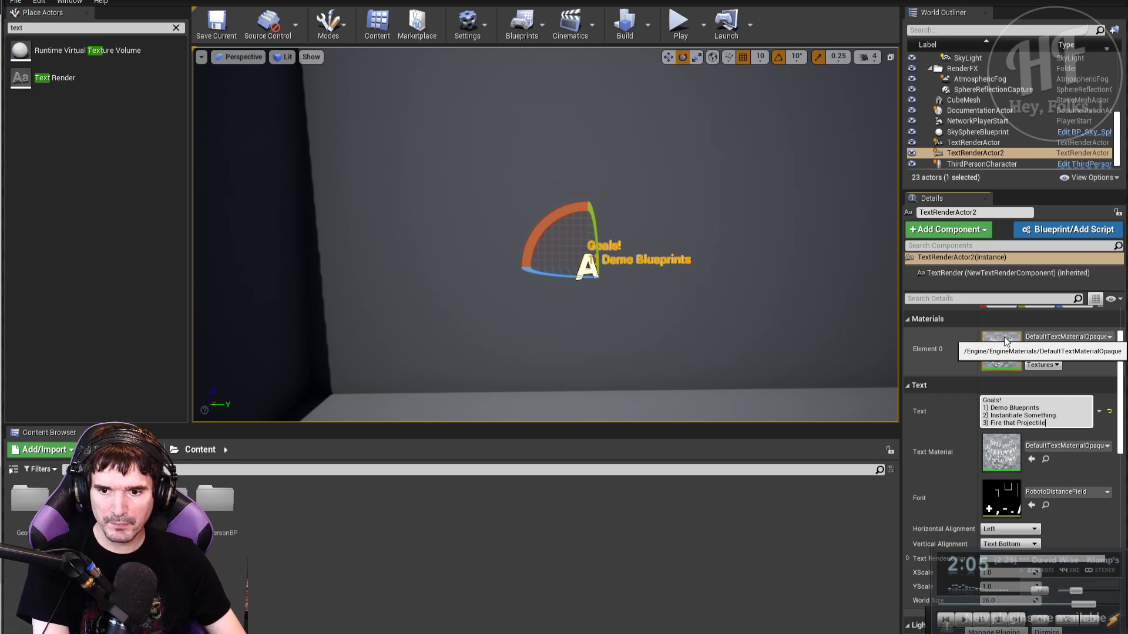
- Add the last line "4) Have projectile destroy on impact" and apply the multi-line goals text
{"action": "key", "text": "shift+Return"}
{"action": "type", "text": "4) "}
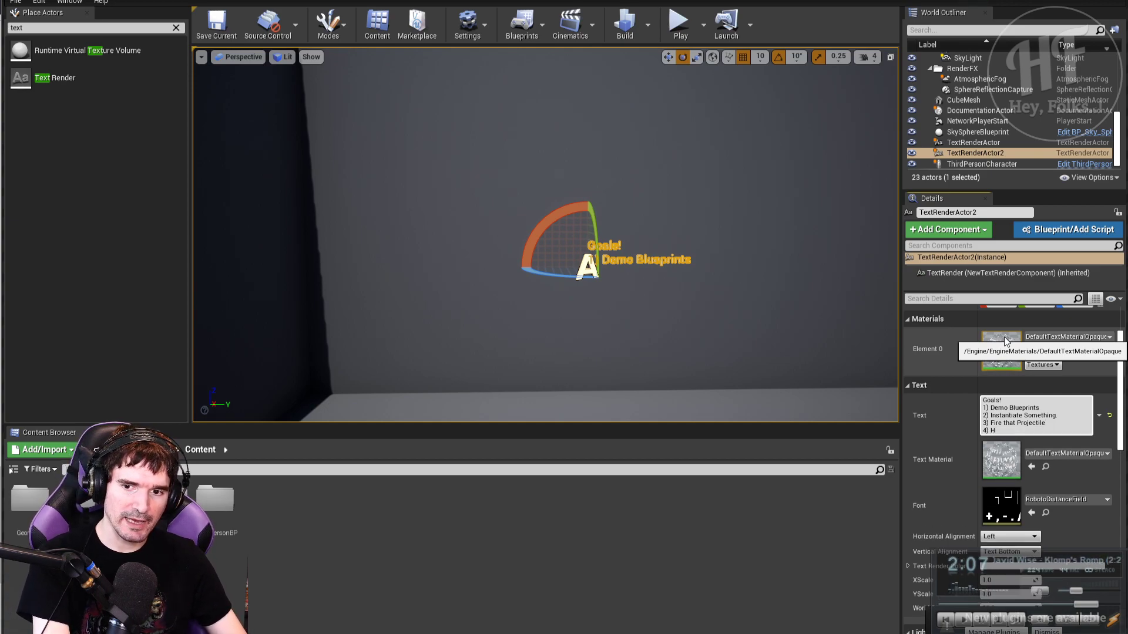
{"action": "type", "text": "Have projkec"}
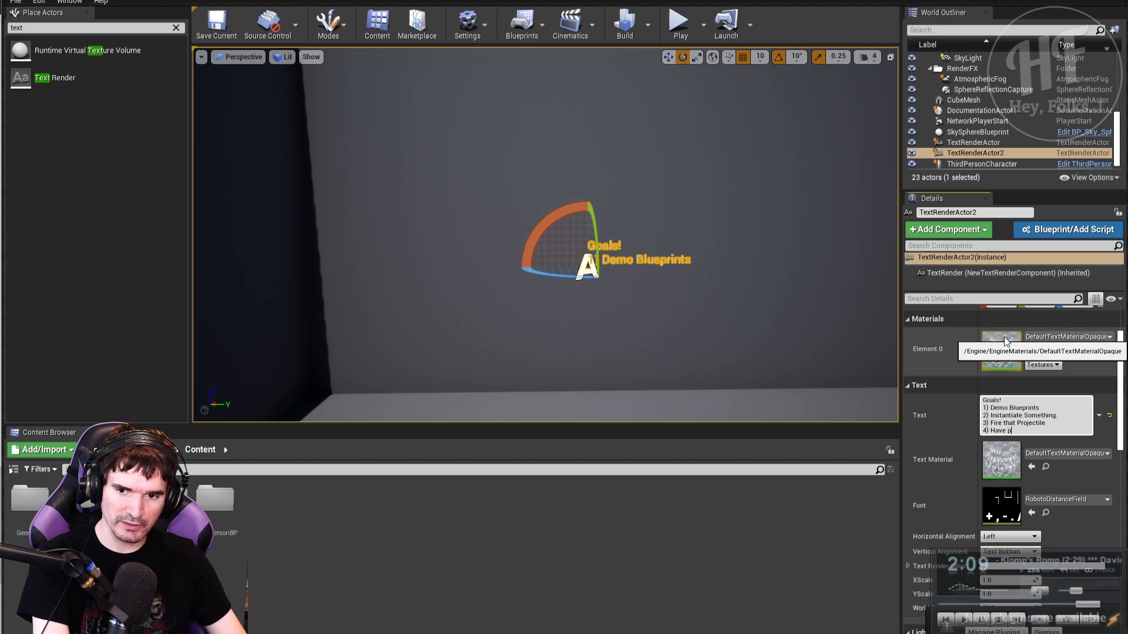
{"action": "key", "text": "BackSpace"}
{"action": "key", "text": "BackSpace"}
{"action": "key", "text": "BackSpace"}
{"action": "type", "text": "ect"}
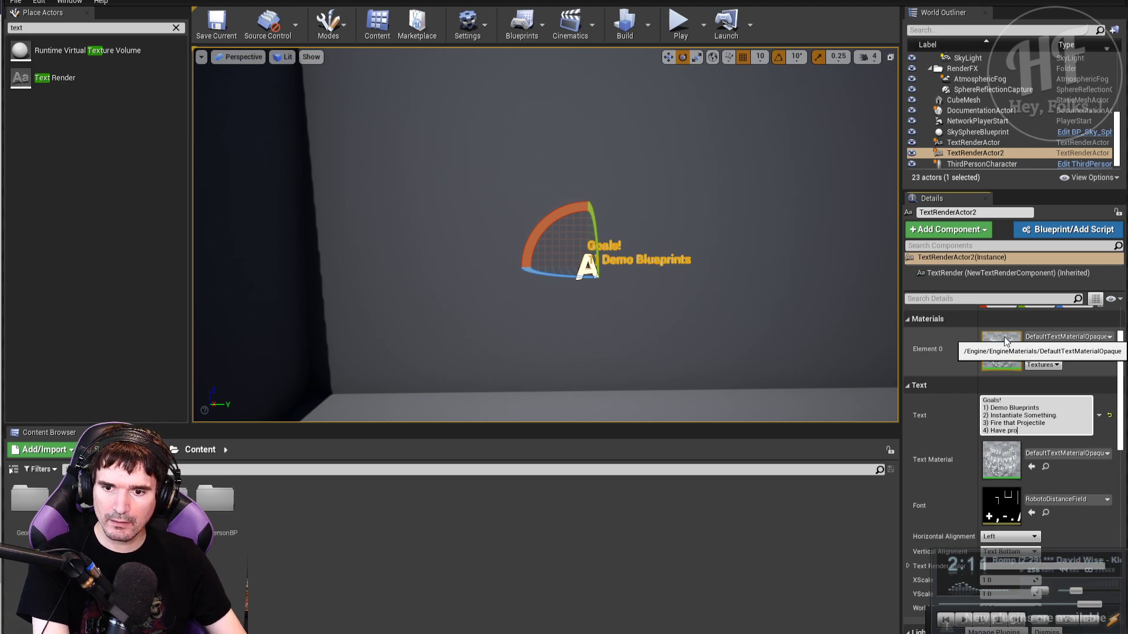
{"action": "type", "text": "ile destr"}
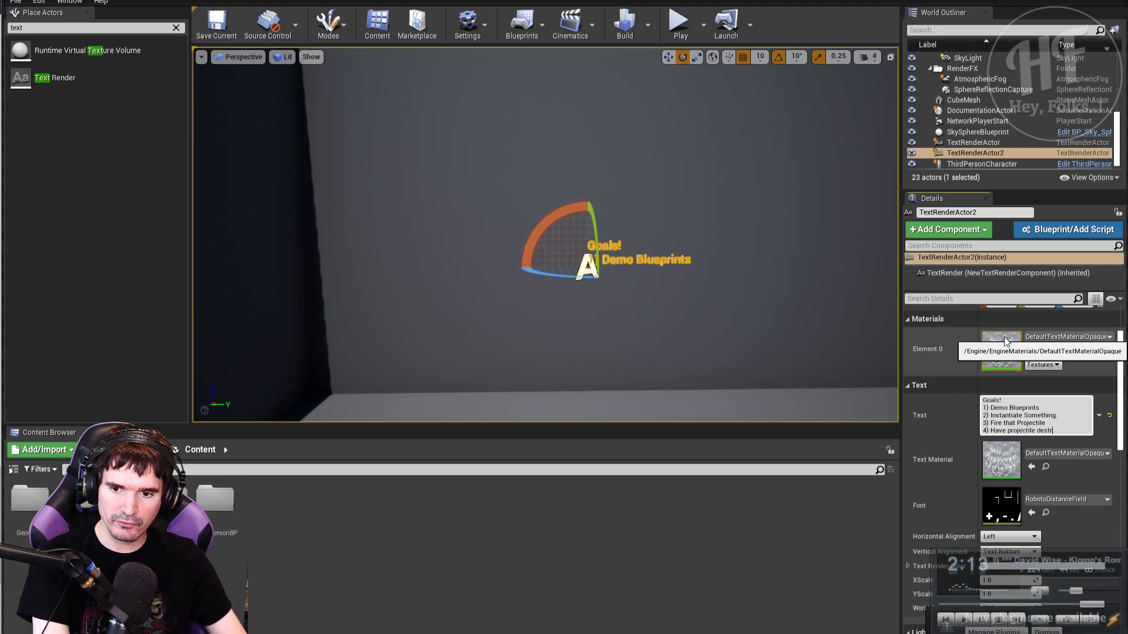
{"action": "type", "text": "oy on impact"}
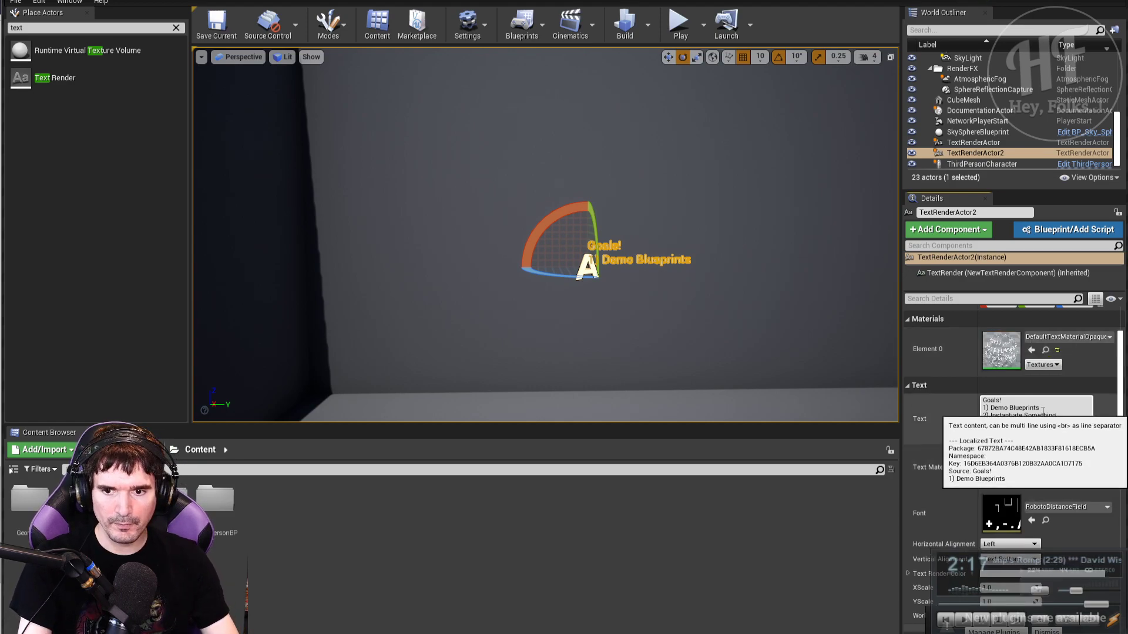
{"action": "key", "text": "Return"}
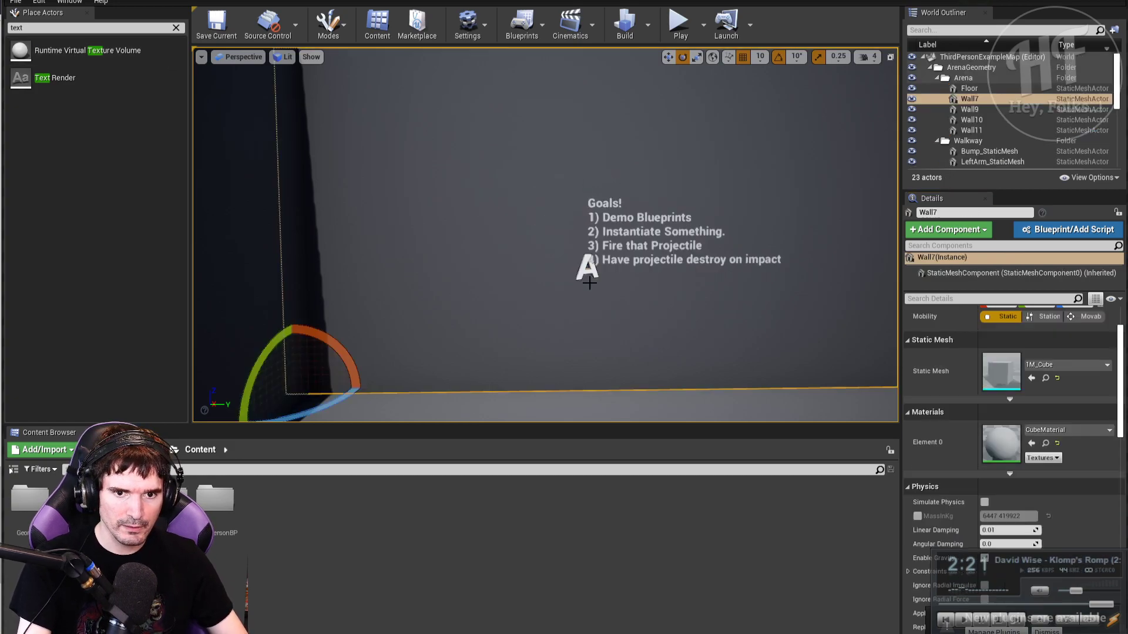
- Select the text actor's TextRender component and increase its World Size to enlarge the goals text
{"action": "scroll", "coordinate": [1090, 473], "scroll_direction": "down", "scroll_amount": 3}
{"action": "scroll", "coordinate": [1090, 467], "scroll_direction": "down", "scroll_amount": 5}
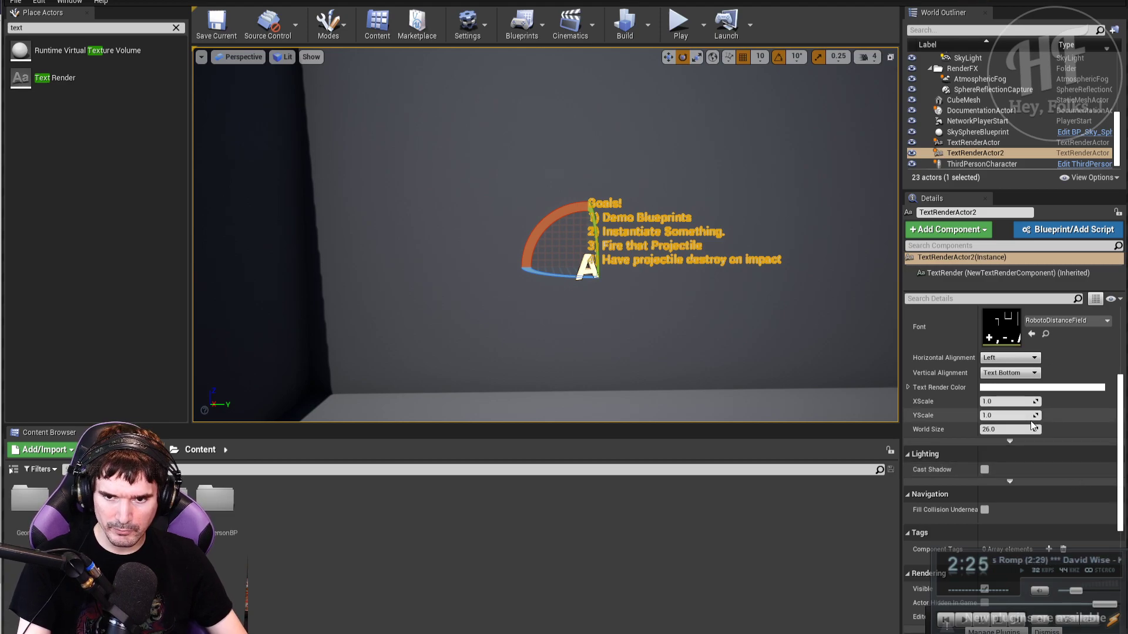
{"action": "scroll", "coordinate": [1023, 456], "scroll_direction": "down", "scroll_amount": 3}
{"action": "scroll", "coordinate": [1023, 453], "scroll_direction": "up", "scroll_amount": 8}
{"action": "scroll", "coordinate": [1024, 448], "scroll_direction": "down", "scroll_amount": 8}
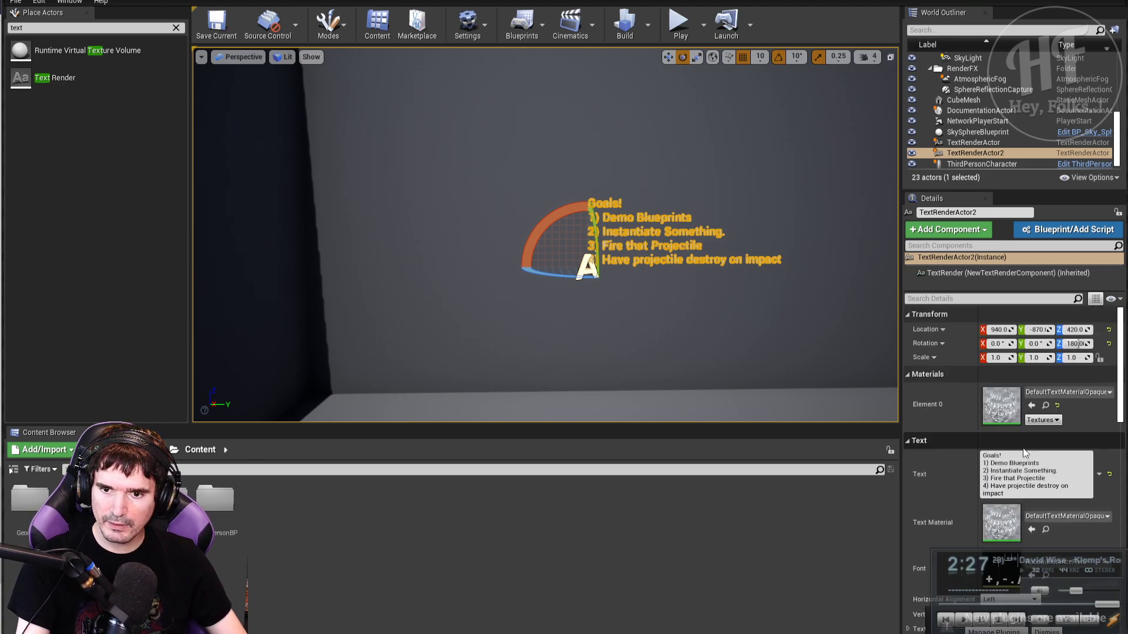
{"action": "scroll", "coordinate": [1024, 446], "scroll_direction": "down", "scroll_amount": 4}
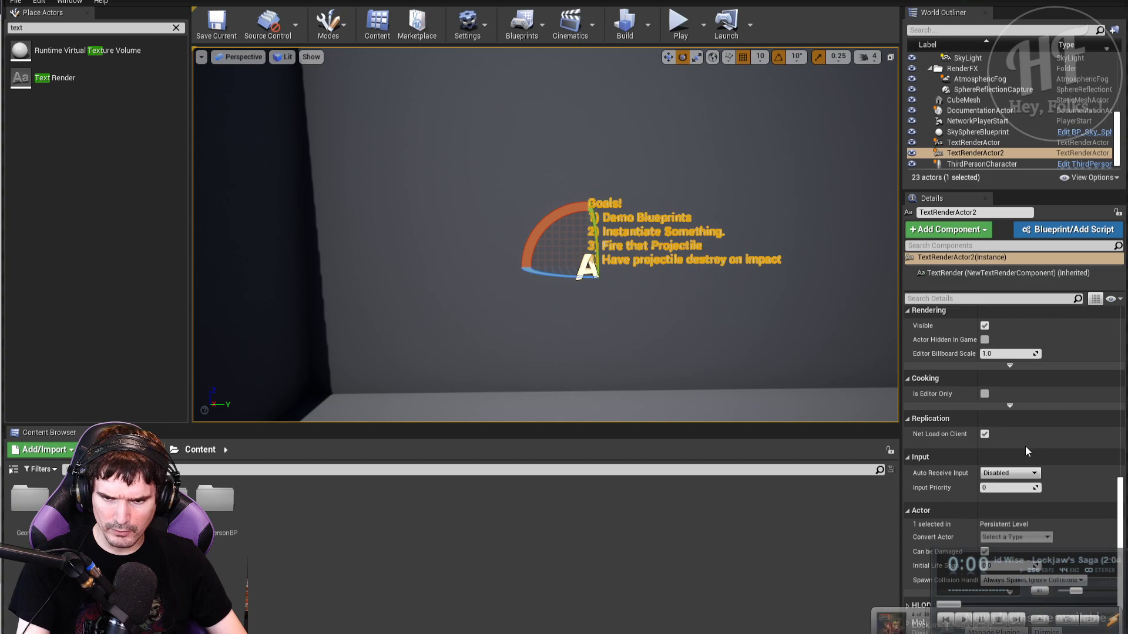
{"action": "scroll", "coordinate": [1028, 456], "scroll_direction": "up", "scroll_amount": 6}
{"action": "scroll", "coordinate": [1031, 465], "scroll_direction": "up", "scroll_amount": 1}
{"action": "left_click", "coordinate": [1010, 273]}
{"action": "scroll", "coordinate": [1046, 360], "scroll_direction": "up", "scroll_amount": 1}
{"action": "scroll", "coordinate": [1075, 480], "scroll_direction": "up", "scroll_amount": 4}
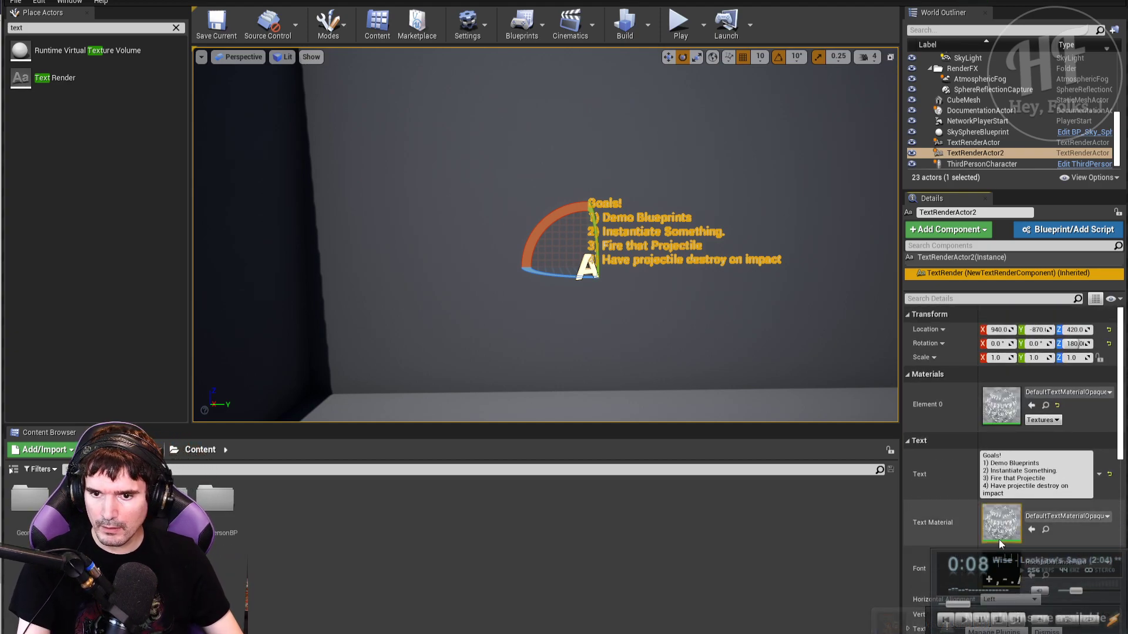
{"action": "scroll", "coordinate": [999, 539], "scroll_direction": "up", "scroll_amount": 2}
{"action": "left_click_drag", "start_coordinate": [1007, 578], "coordinate": [976, 559]}
{"action": "scroll", "coordinate": [692, 301], "scroll_direction": "down", "scroll_amount": 6}
{"action": "scroll", "coordinate": [691, 300], "scroll_direction": "up", "scroll_amount": 2}
{"action": "scroll", "coordinate": [961, 487], "scroll_direction": "down", "scroll_amount": 1}
- Snap the enlarged goals text down onto the arena floor beside the wall
{"action": "mouse_move", "coordinate": [689, 236]}
{"action": "right_mouse_down"}
{"action": "mouse_move", "coordinate": [697, 197]}
{"action": "mouse_move", "coordinate": [699, 247]}
{"action": "right_mouse_up"}
{"action": "key", "text": "w"}
{"action": "key", "text": "a"}
{"action": "mouse_move", "coordinate": [680, 198]}
{"action": "right_mouse_down"}
{"action": "mouse_move", "coordinate": [793, 206]}
{"action": "mouse_move", "coordinate": [680, 198]}
{"action": "right_mouse_up"}
{"action": "key", "text": "d"}
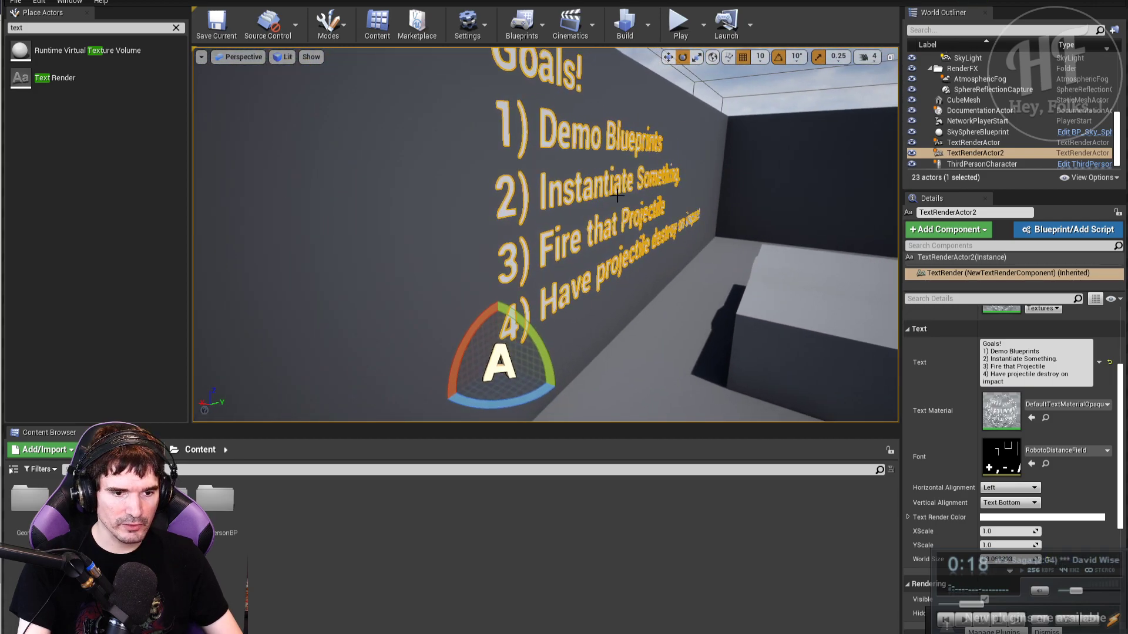
{"action": "key", "text": "End"}
{"action": "right_click_drag", "start_coordinate": [566, 201], "coordinate": [476, 206]}
{"action": "key", "text": "d"}
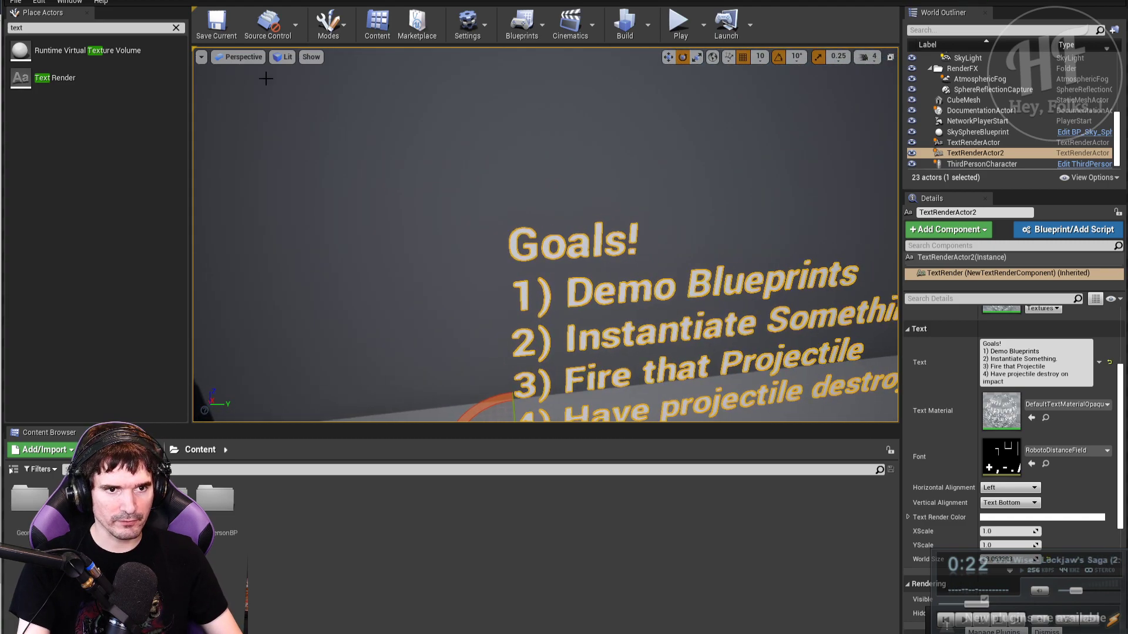
- Focus on the goals text and activate the Move tool for it
{"action": "key", "text": "f"}
{"action": "left_click", "coordinate": [670, 59]}
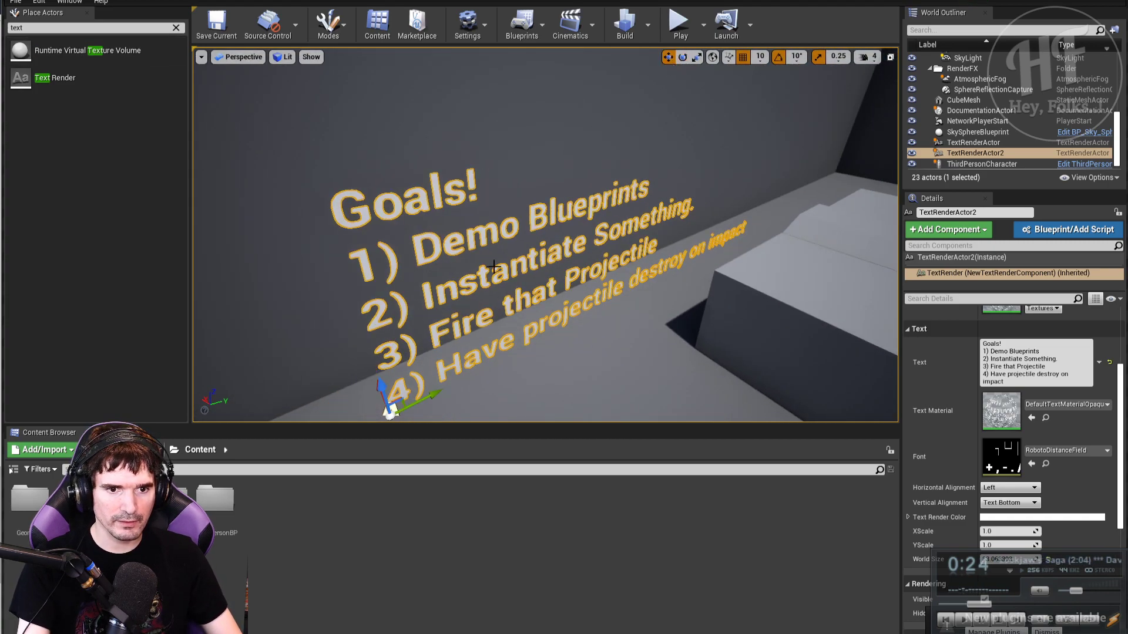